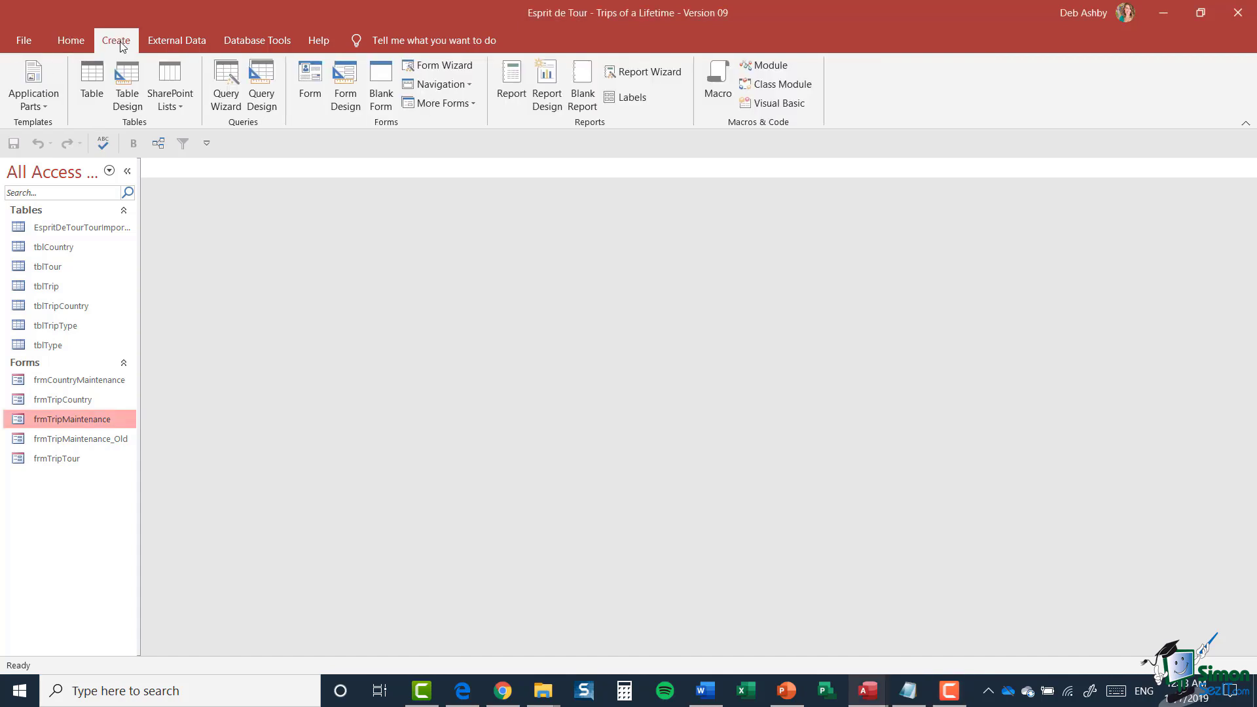
# Create a new query in Design View and add the tblTrip table as its source.
pyautogui.click(268, 82)
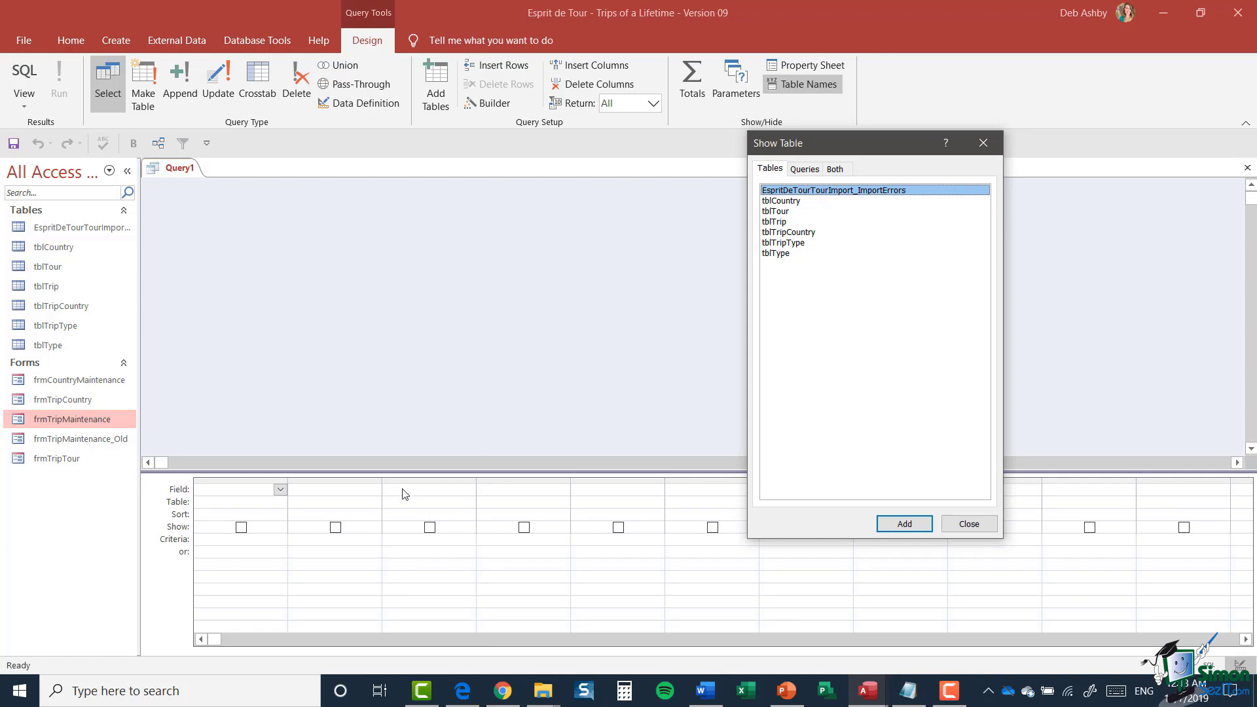
pyautogui.moveTo(854, 139)
pyautogui.mouseDown()
pyautogui.moveTo(600, 186)
pyautogui.moveTo(604, 154)
pyautogui.moveTo(852, 143)
pyautogui.mouseUp()
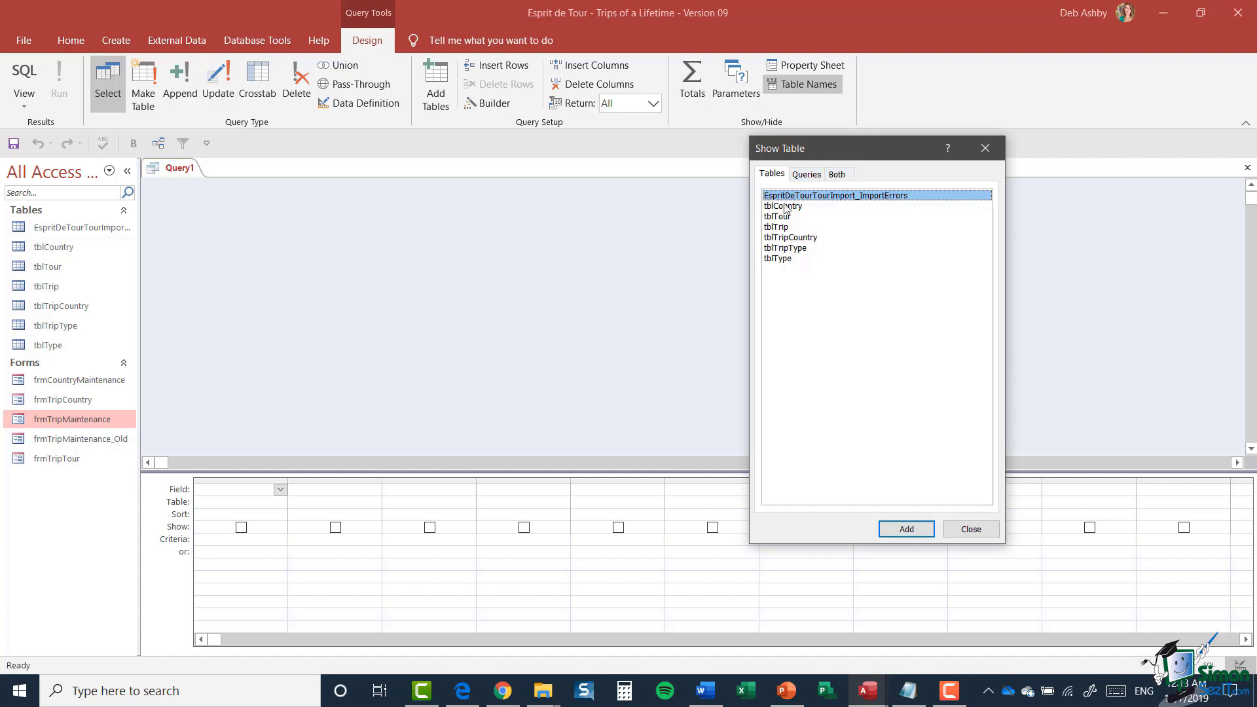
pyautogui.click(807, 176)
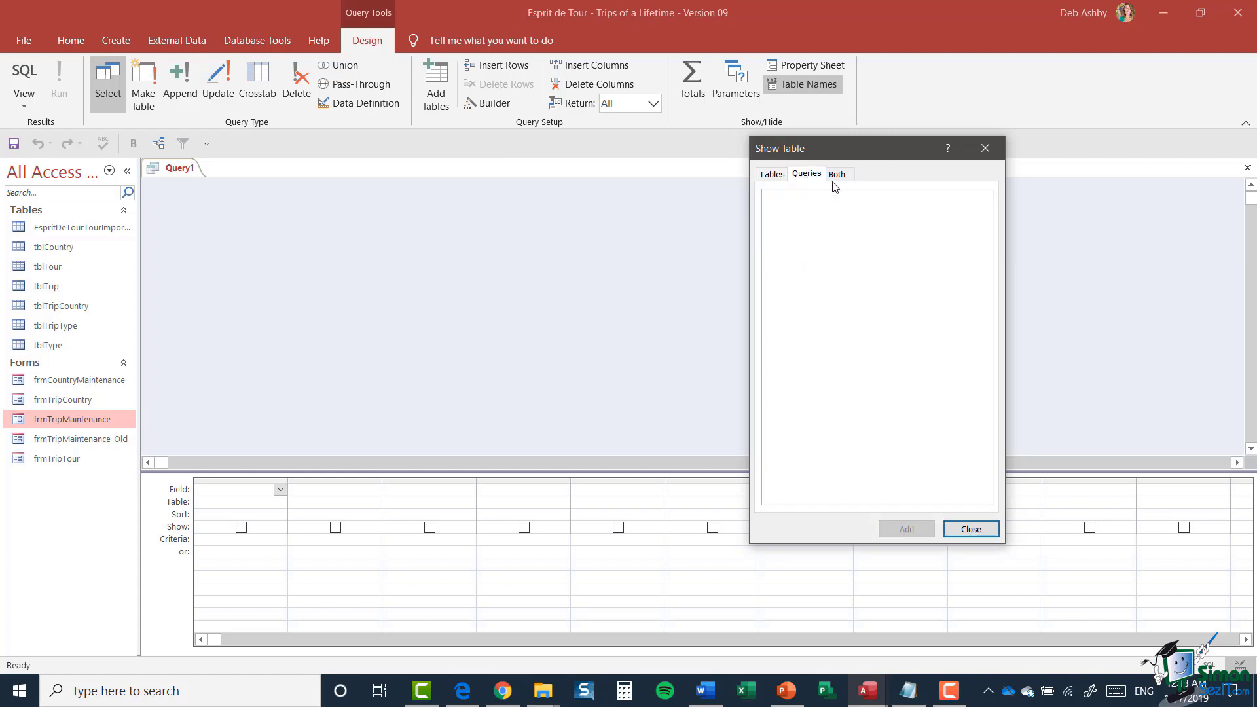
pyautogui.click(837, 178)
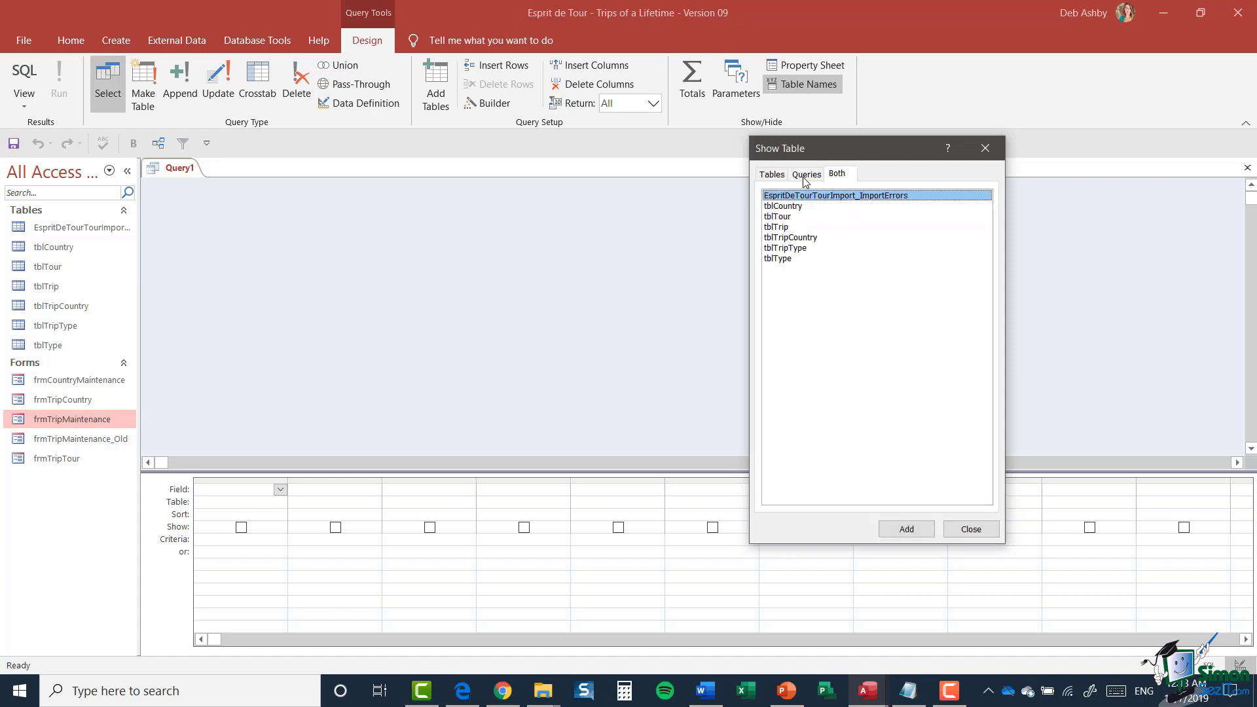
pyautogui.click(808, 178)
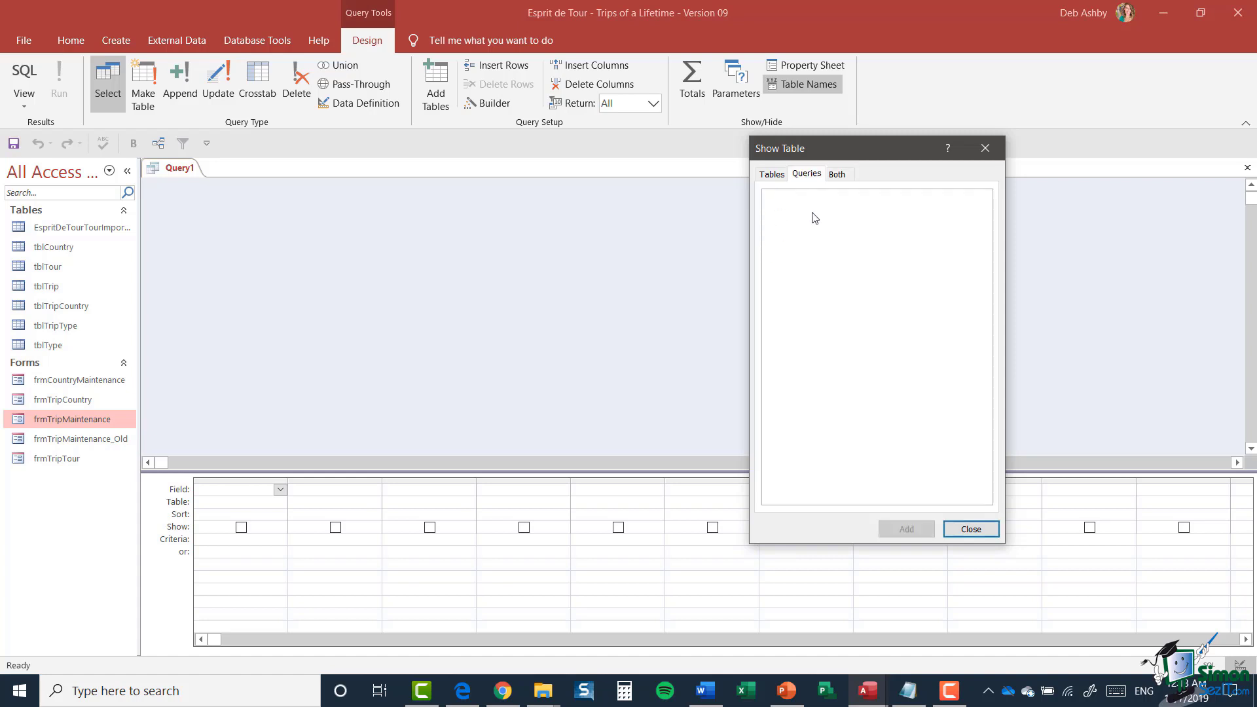
pyautogui.click(839, 177)
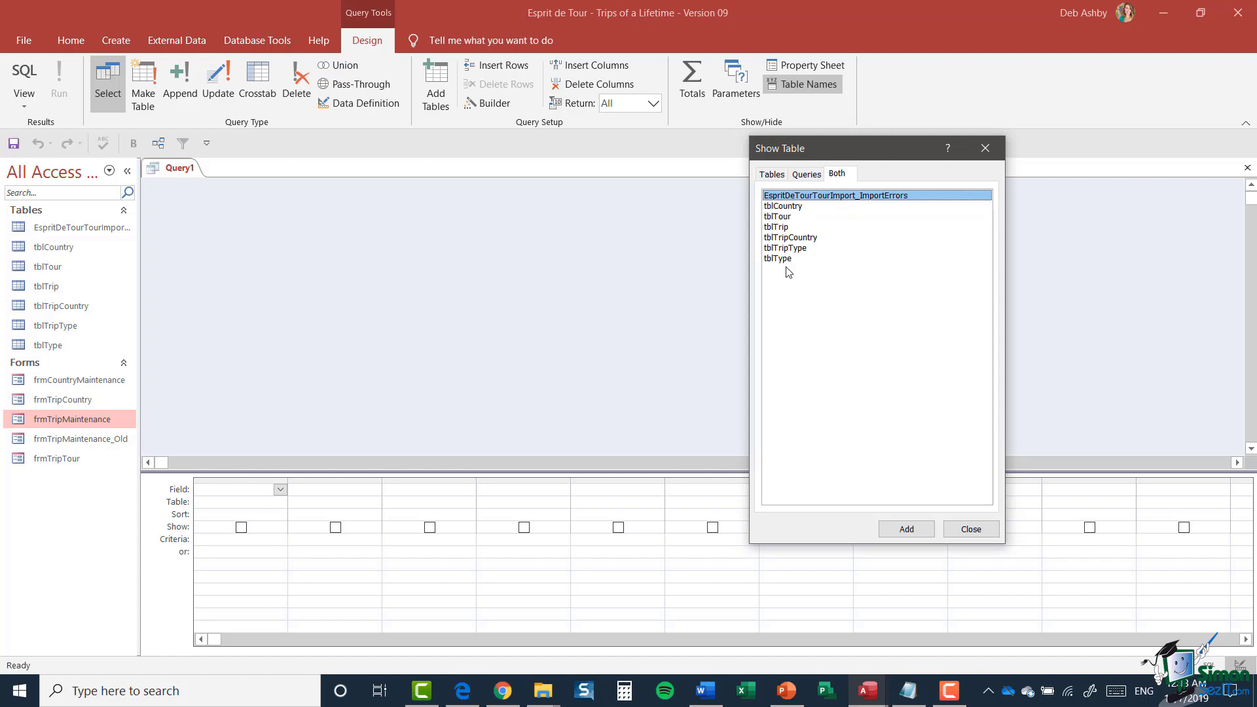
pyautogui.click(773, 177)
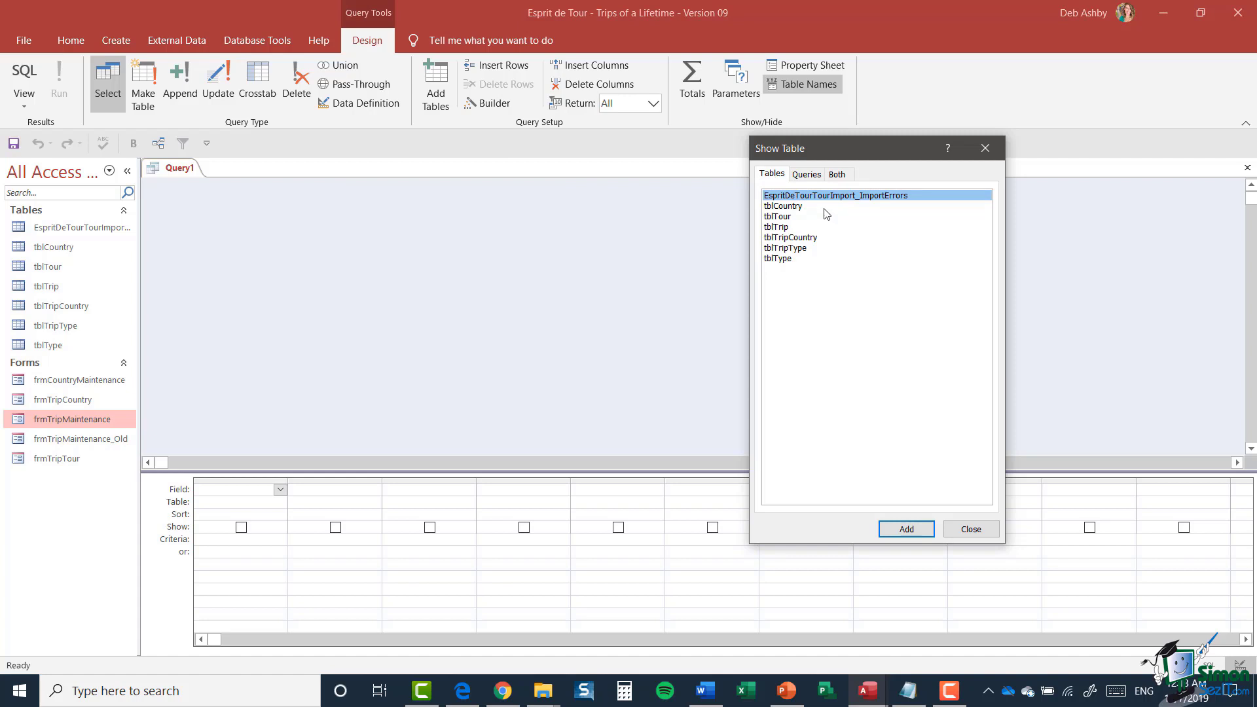
pyautogui.click(789, 228)
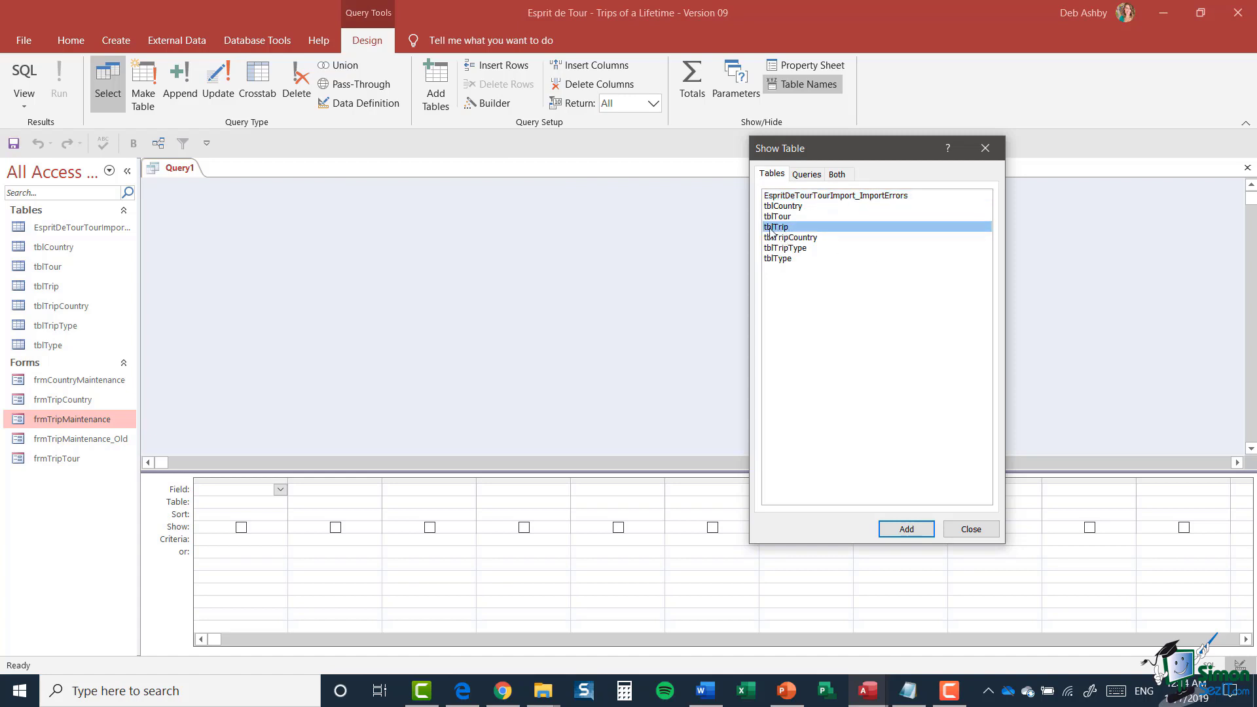
pyautogui.click(908, 530)
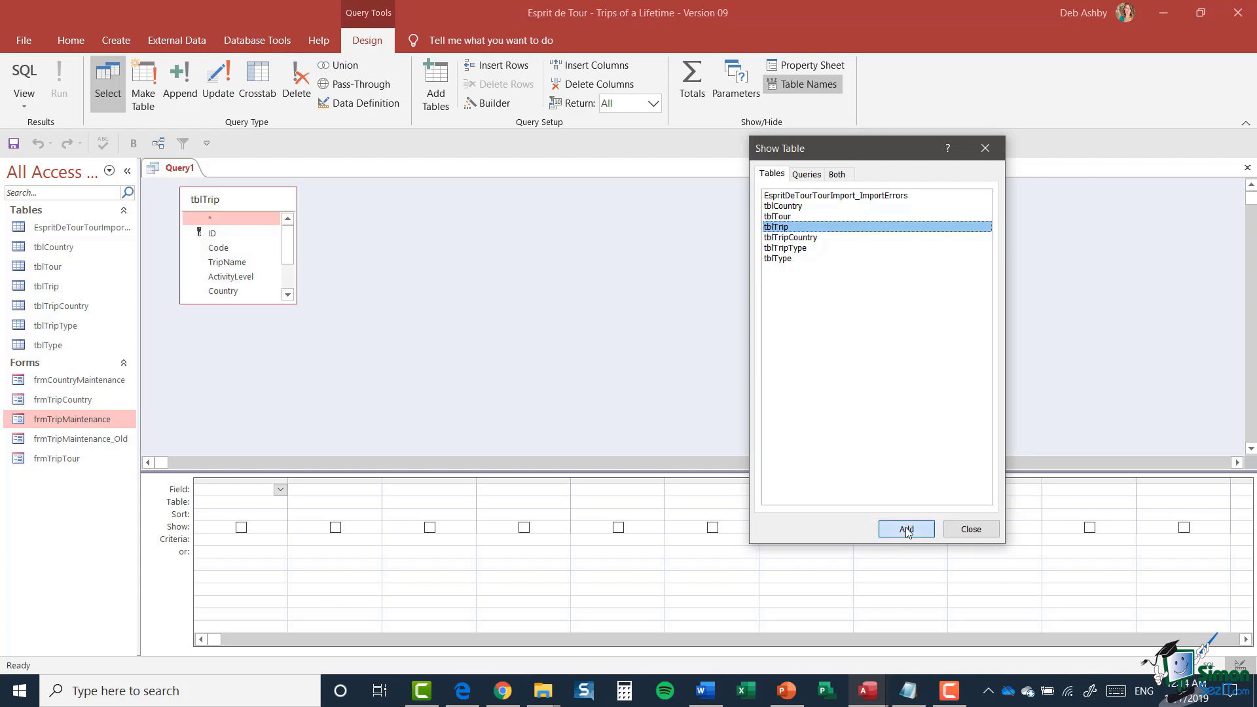
pyautogui.click(983, 534)
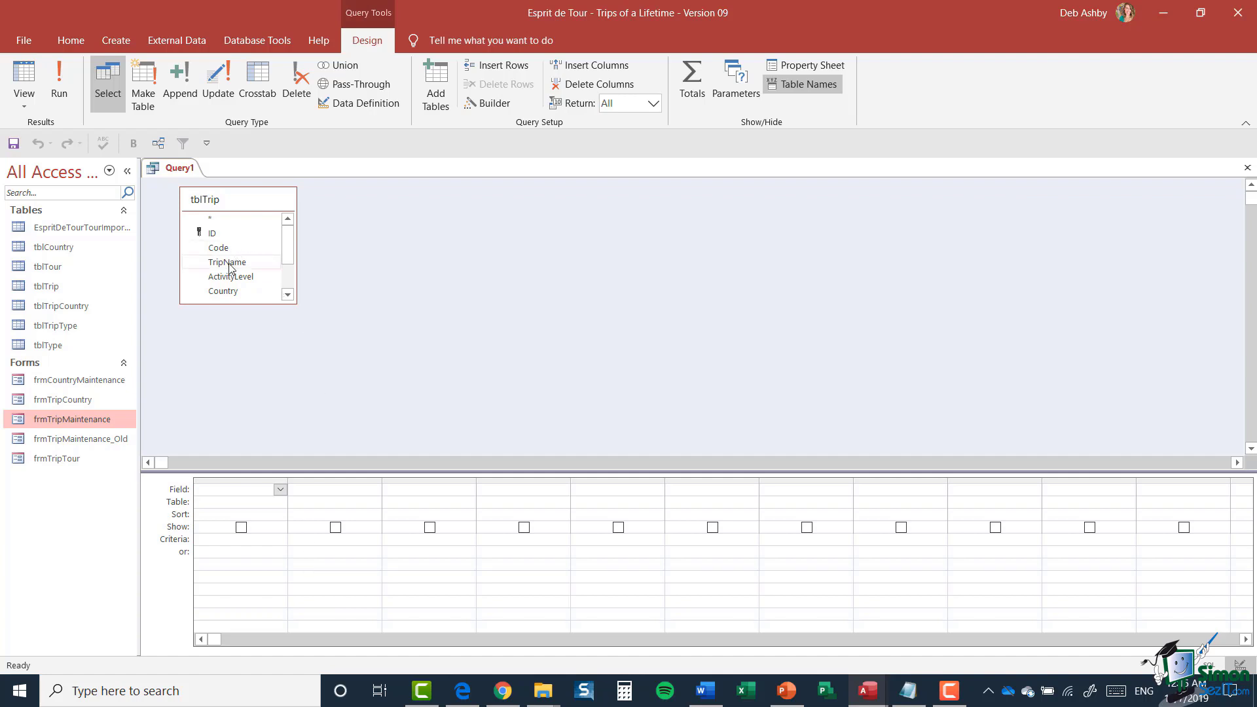
# Add the TripName field to the query's design grid and run the query.
pyautogui.moveTo(228, 262); pyautogui.dragTo(247, 503)
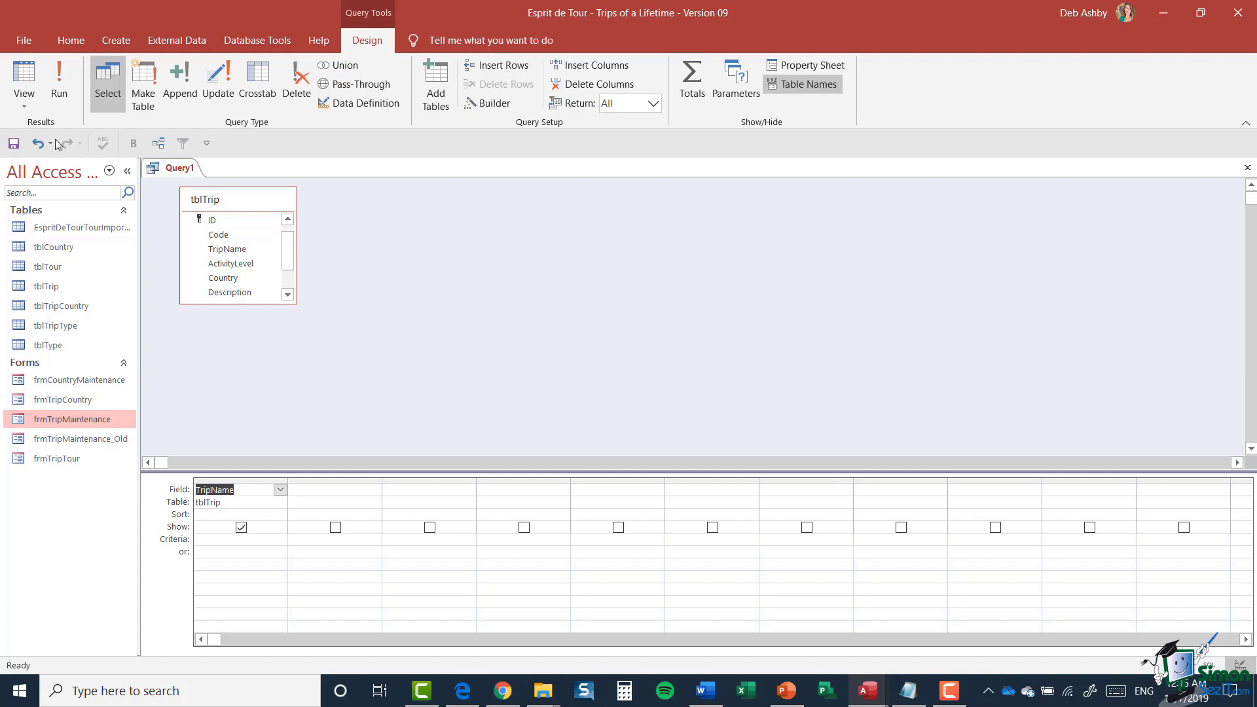
pyautogui.click(61, 82)
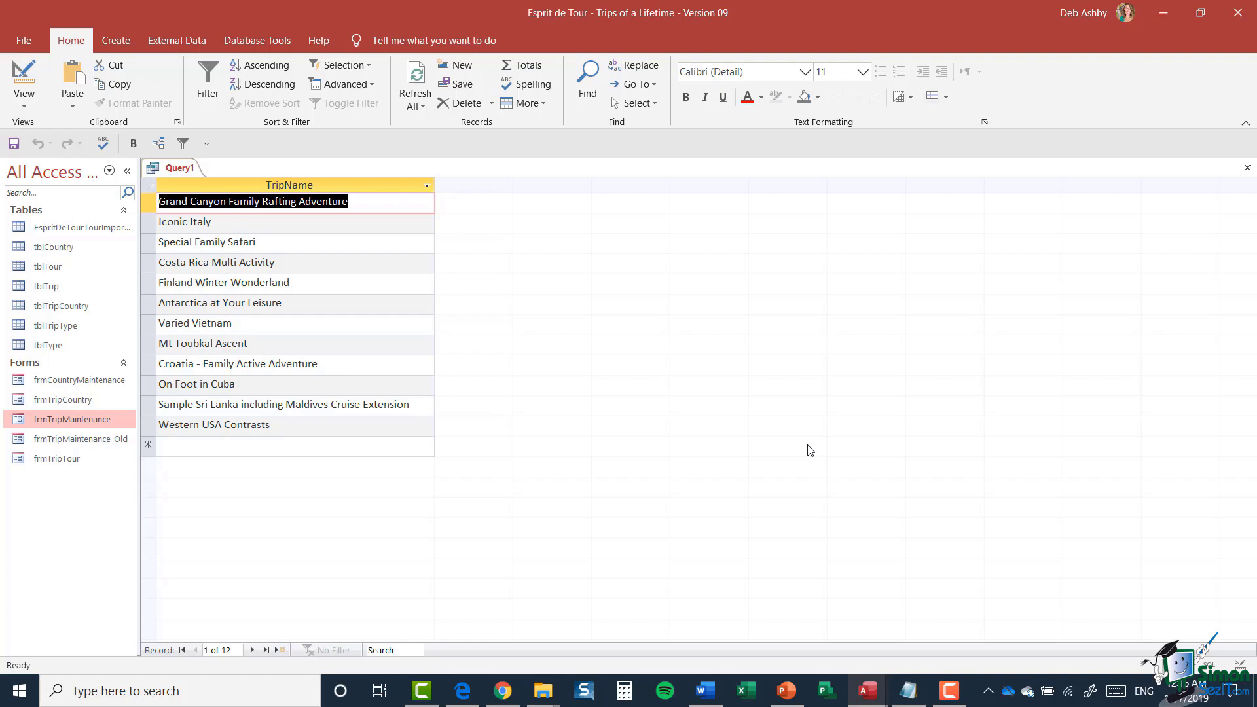
# In SQL View, join the query's SELECT and FROM clauses onto a single line and run the query.
pyautogui.click(24, 106)
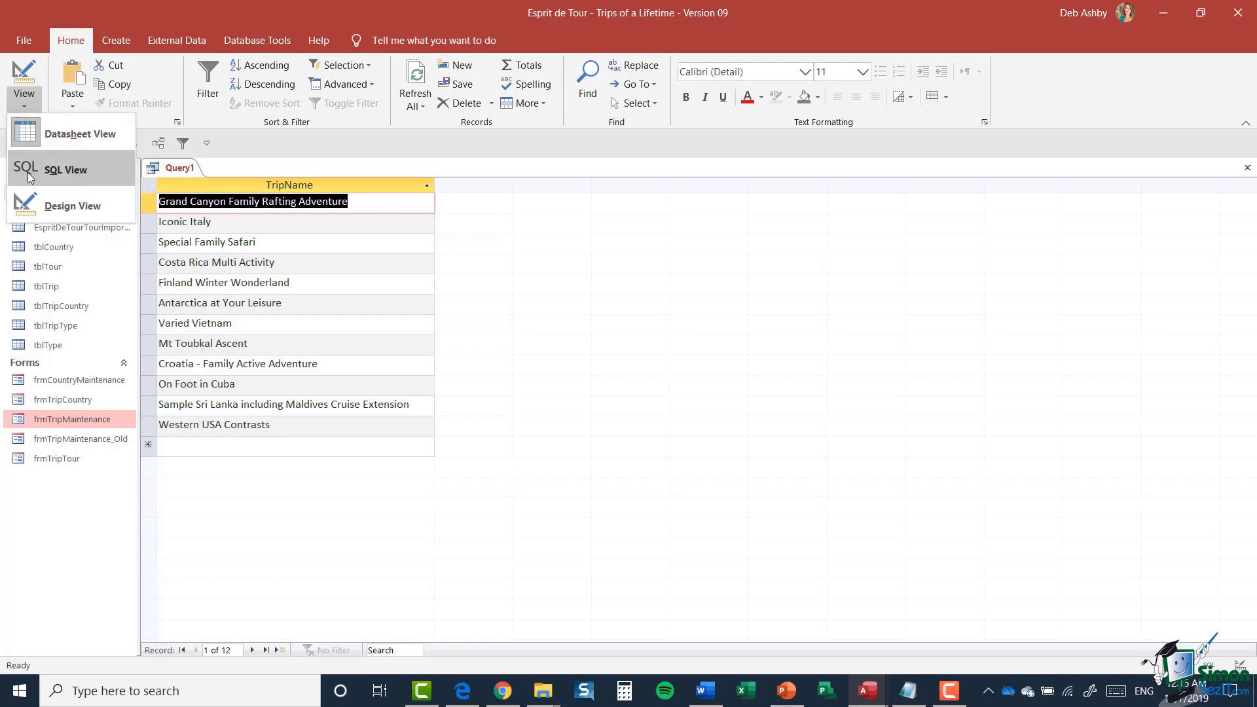
pyautogui.click(111, 170)
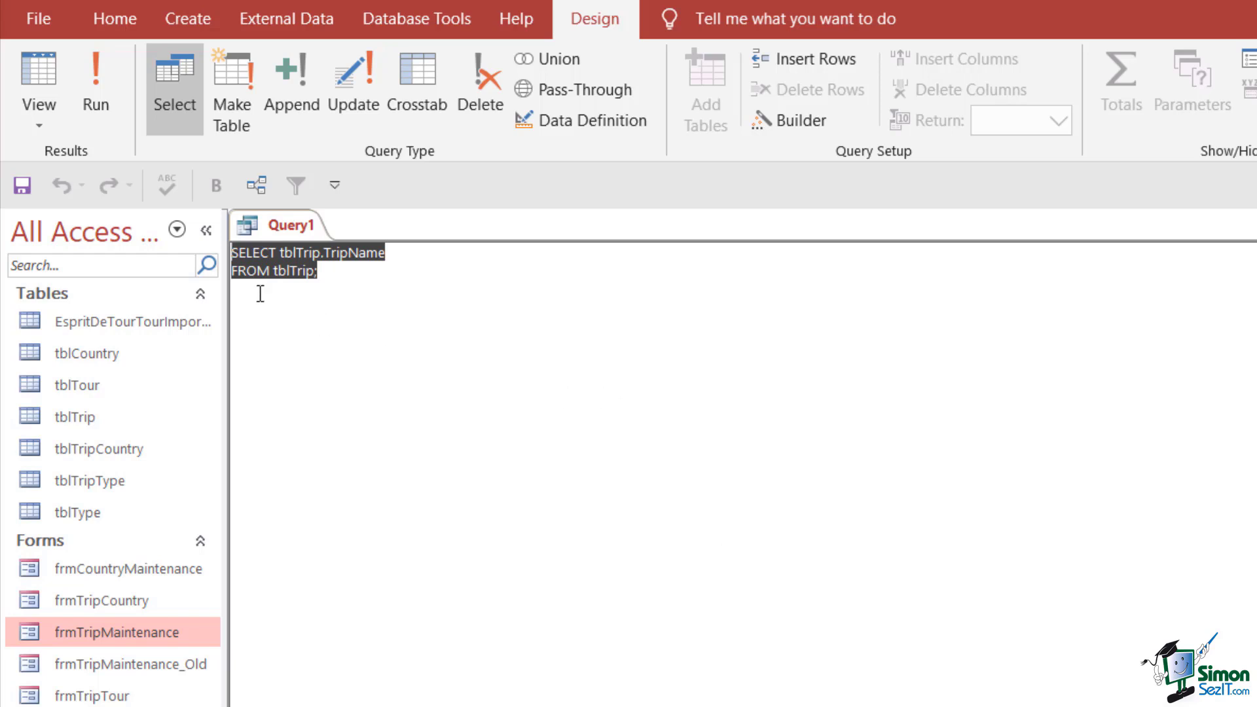
pyautogui.click(234, 272)
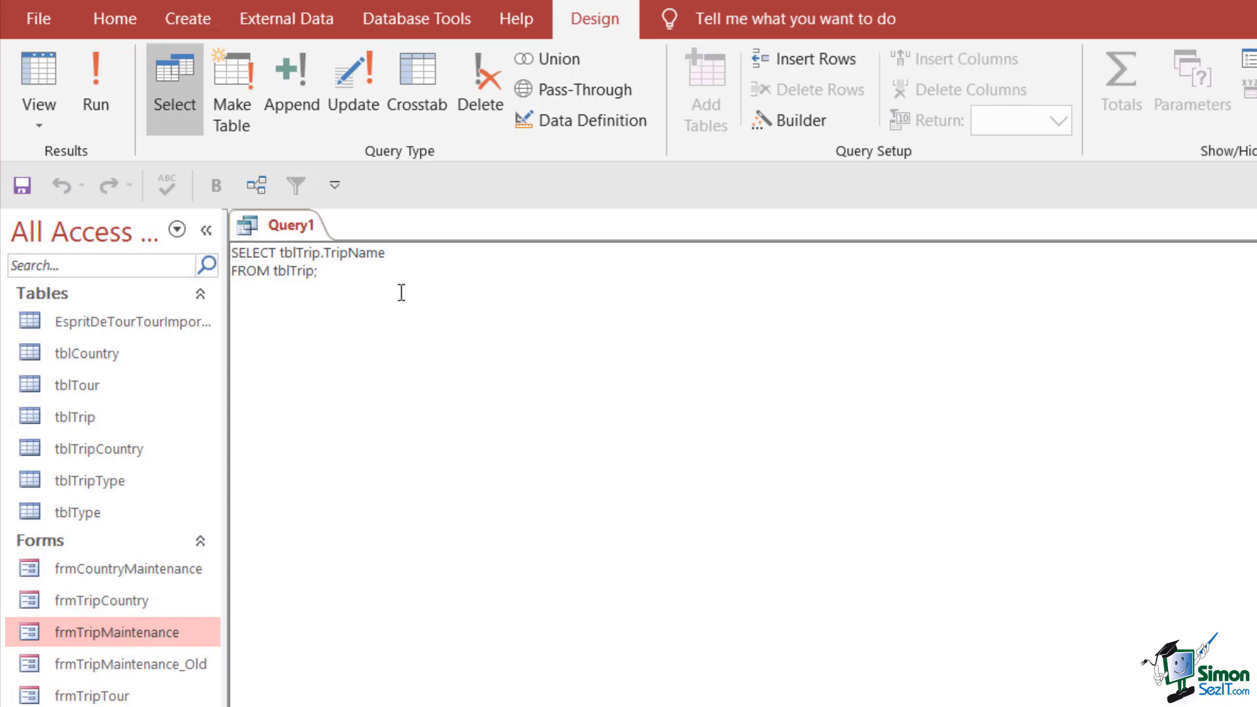
pyautogui.press('BackSpace')
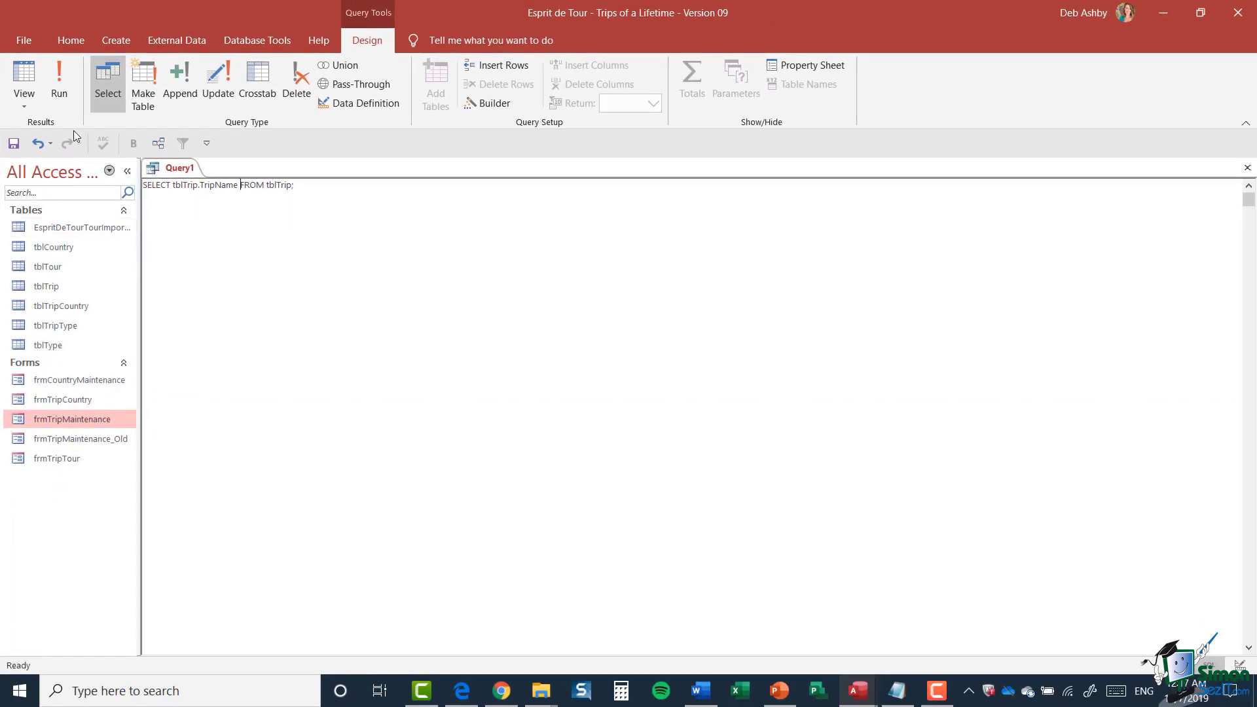
pyautogui.click(59, 85)
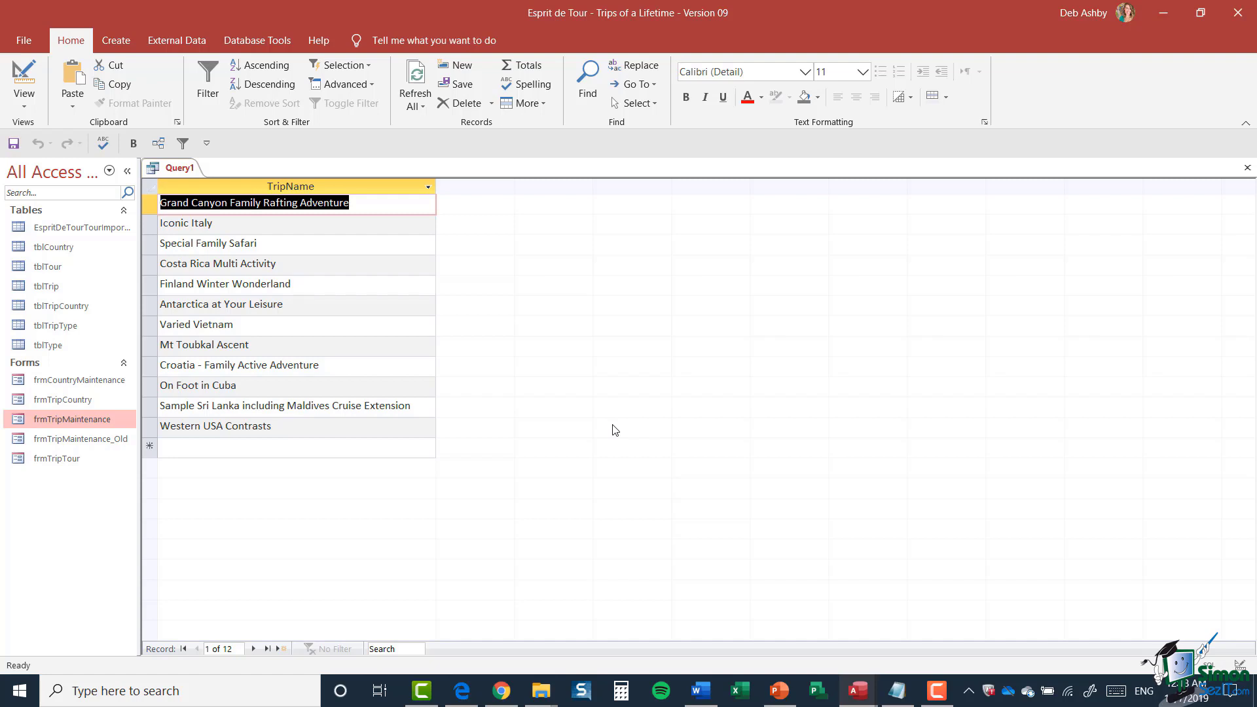
# Close the query and save it under the name qrytest.
pyautogui.click(1248, 168)
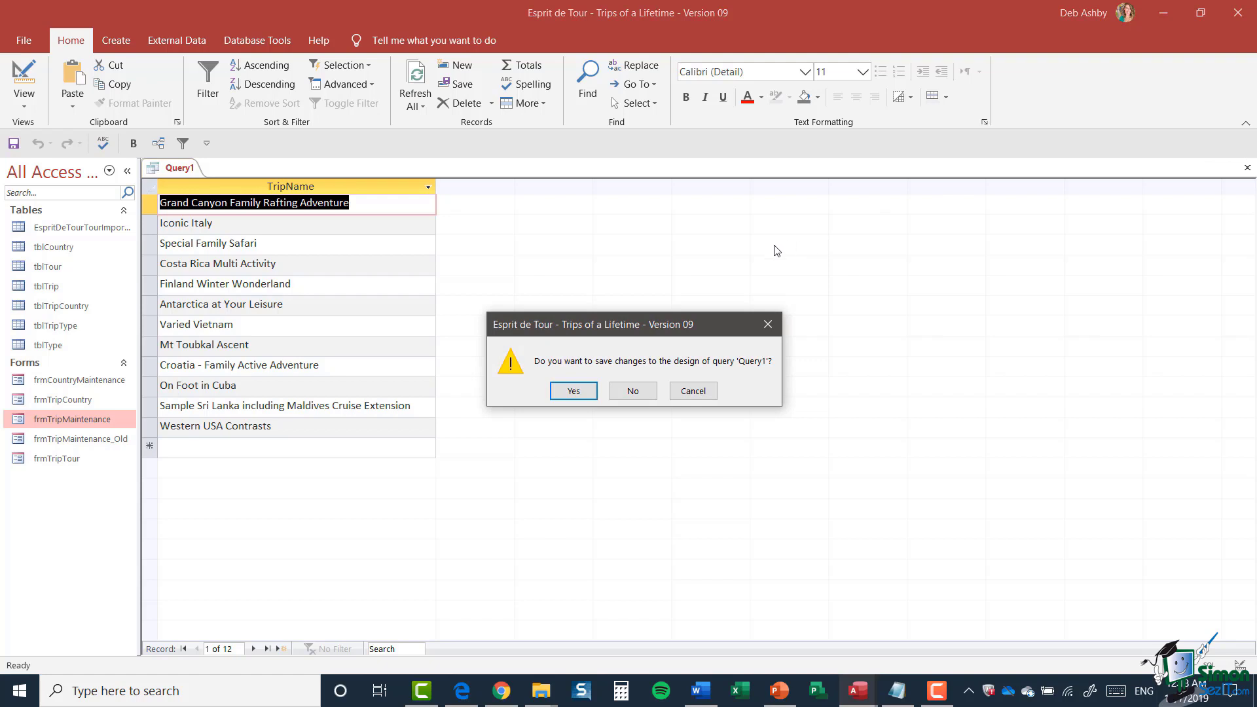
pyautogui.click(573, 391)
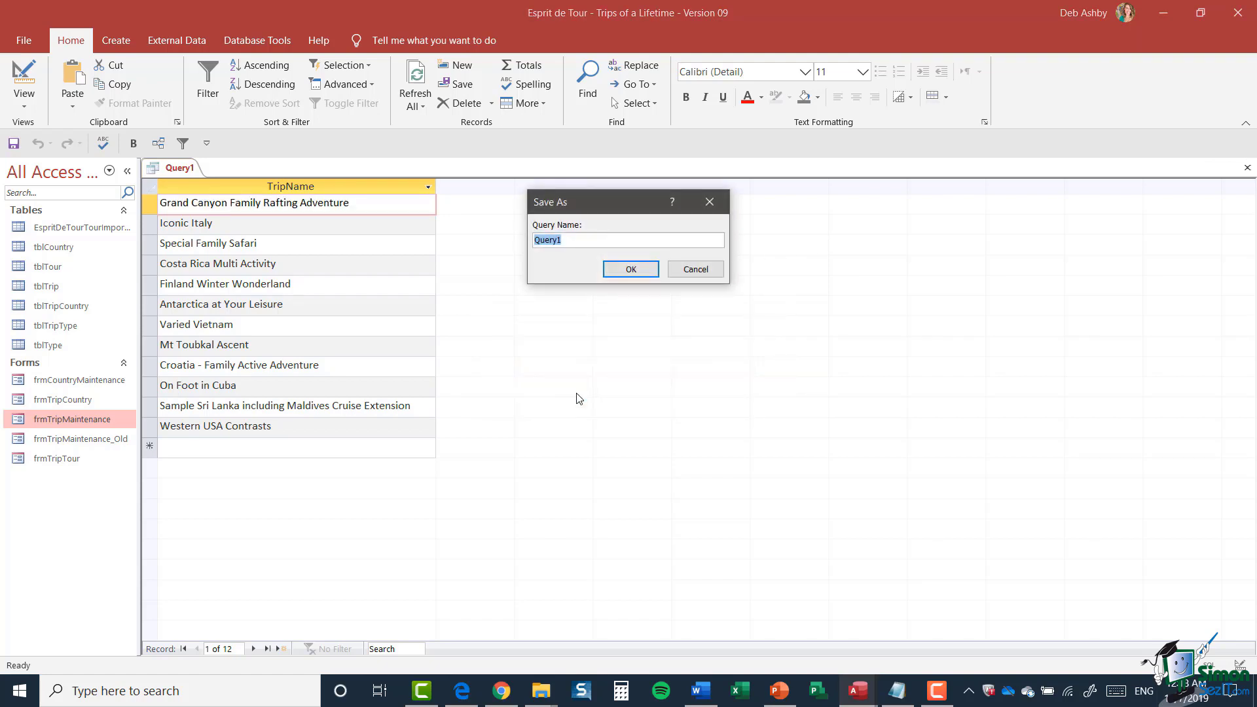
pyautogui.write('qty')
pyautogui.write('ry')
pyautogui.write('test')
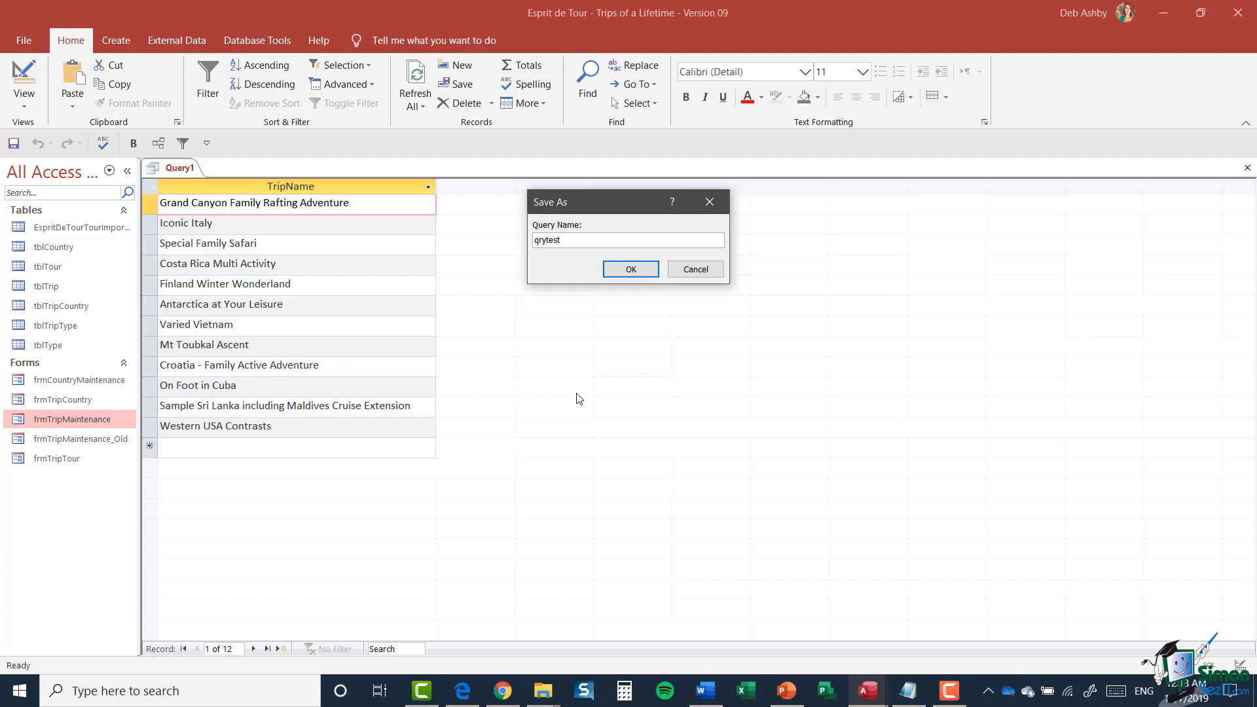
pyautogui.click(631, 269)
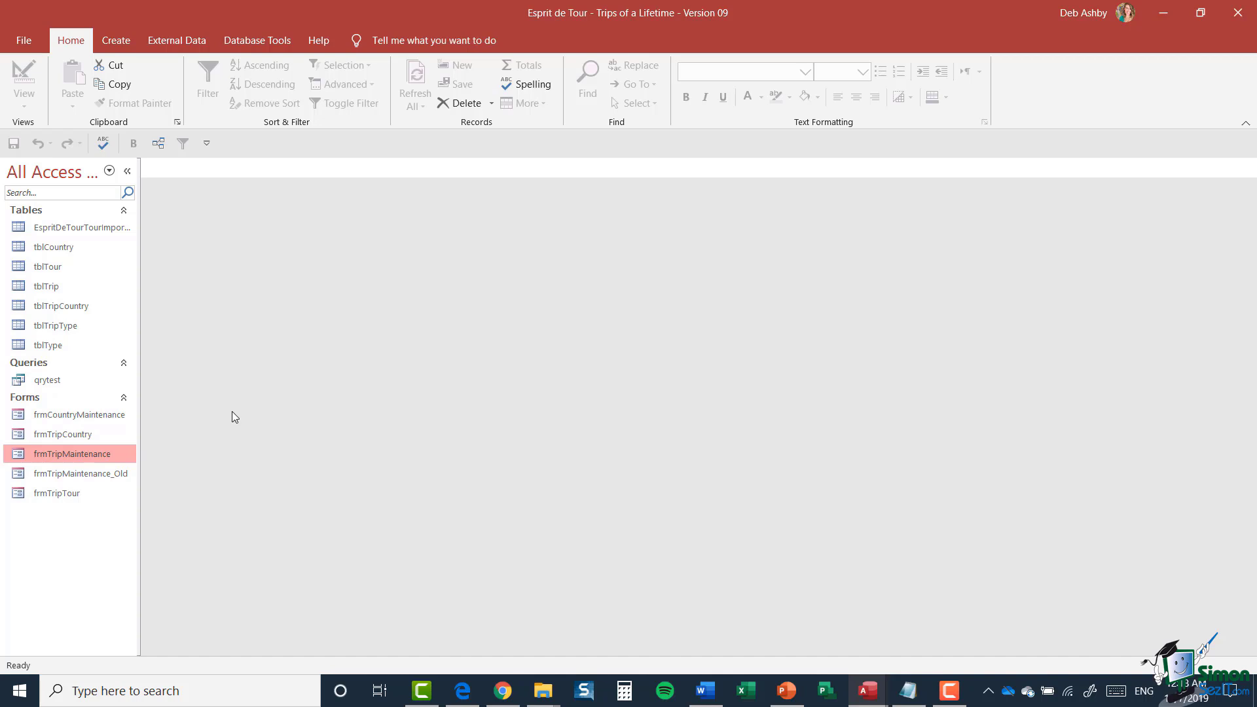
# Open the saved query qrytest for design editing.
pyautogui.click(45, 381)
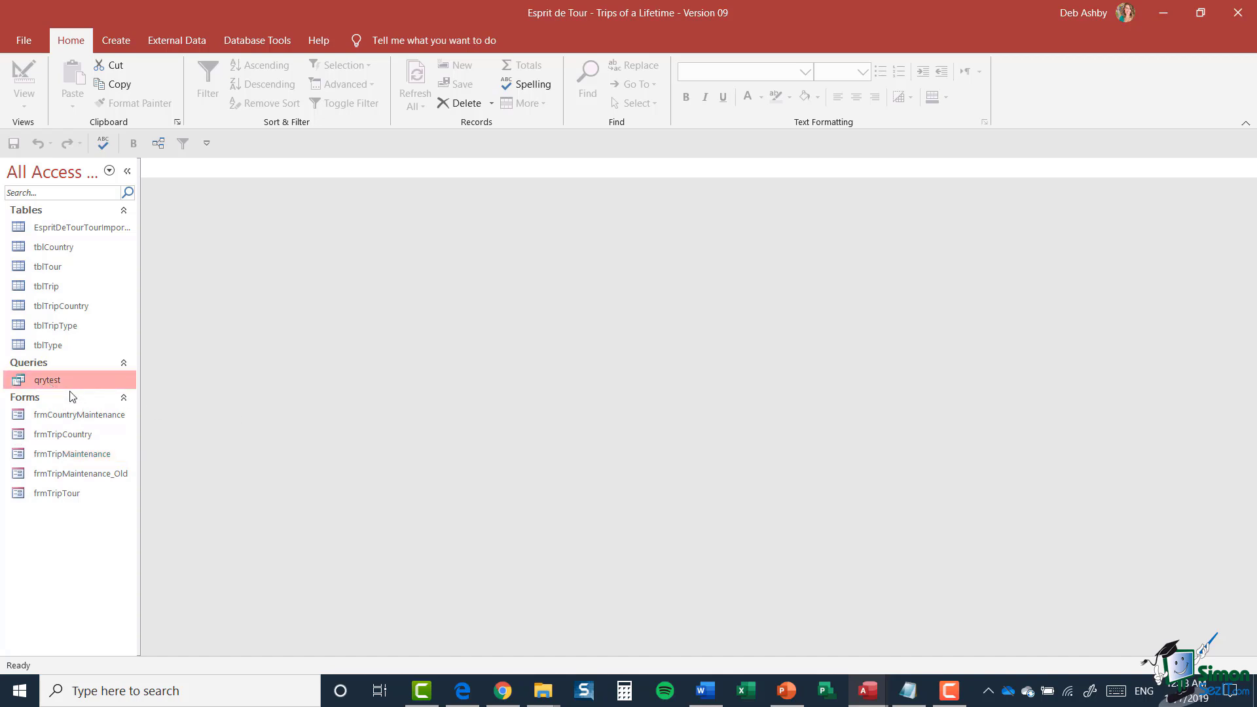
pyautogui.rightClick(71, 385)
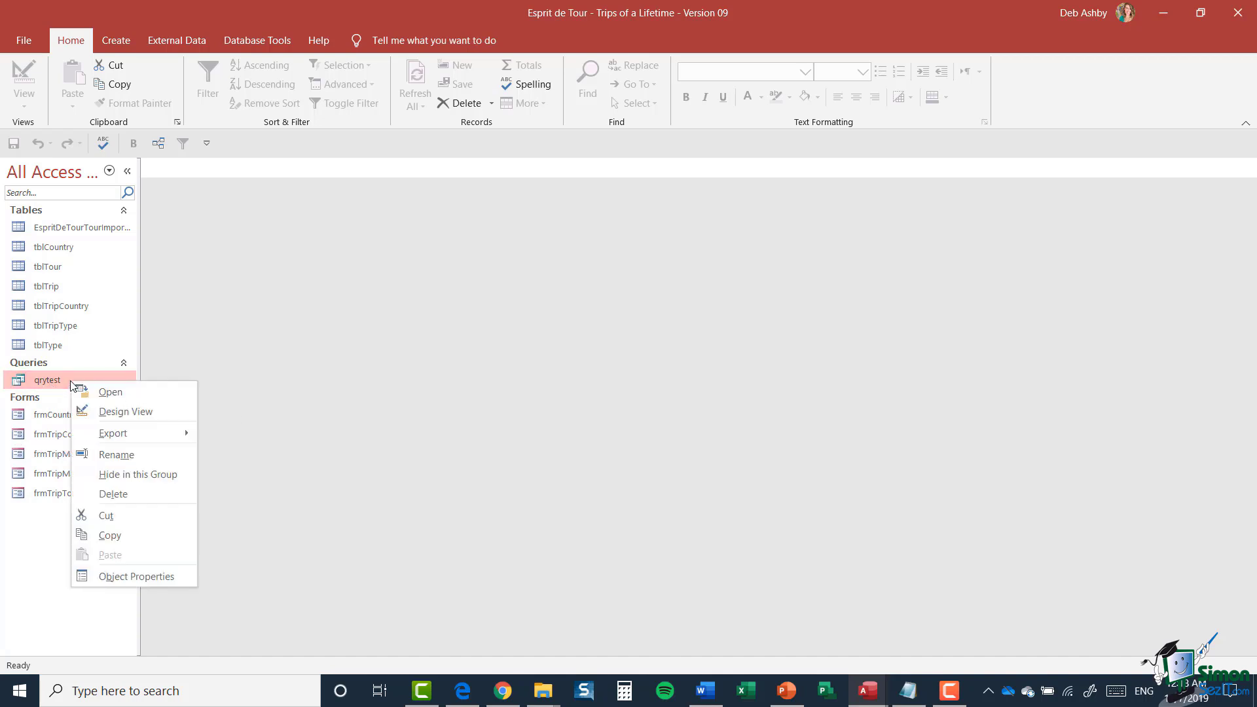
pyautogui.click(149, 413)
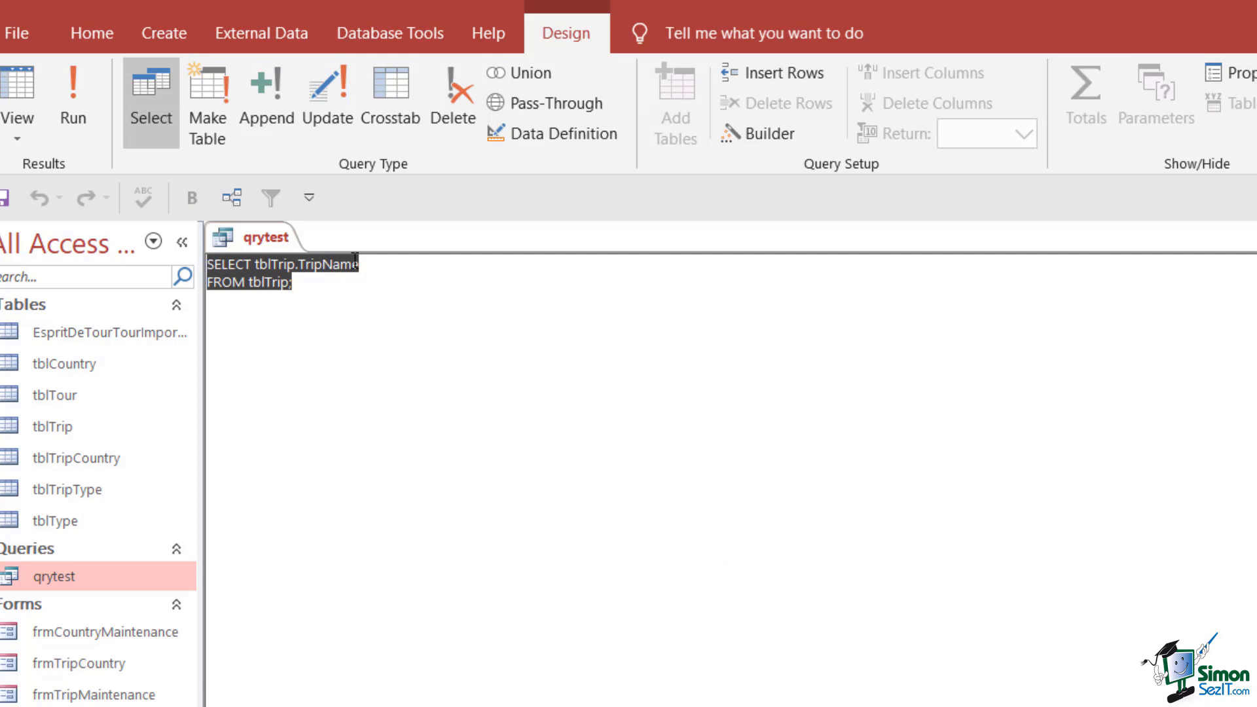
# Add tblTrip.DurationDays after TripName in the SELECT clause of qrytest's SQL statement and run the query.
pyautogui.click(382, 264)
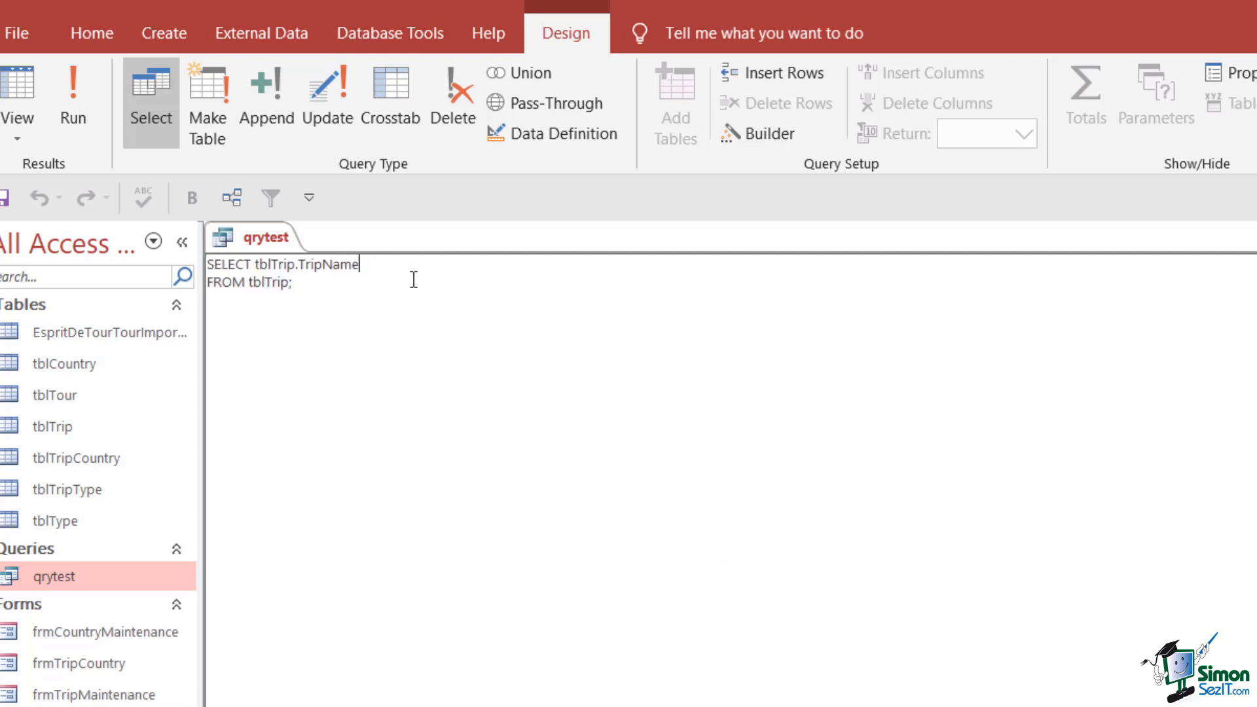
pyautogui.write(',tblTrip.')
pyautogui.write('Duraation')
pyautogui.press('BackSpace')
pyautogui.press('BackSpace')
pyautogui.press('BackSpace')
pyautogui.press('BackSpace')
pyautogui.press('BackSpace')
pyautogui.write('tionDays')
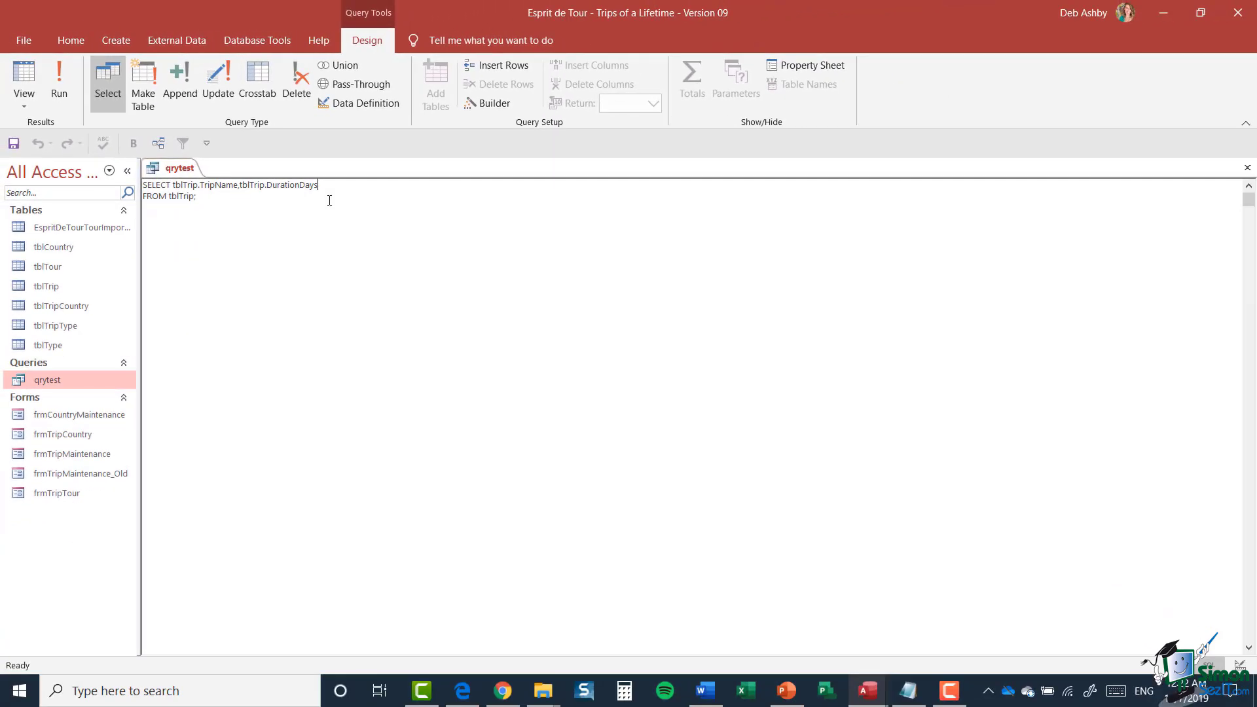
pyautogui.click(65, 82)
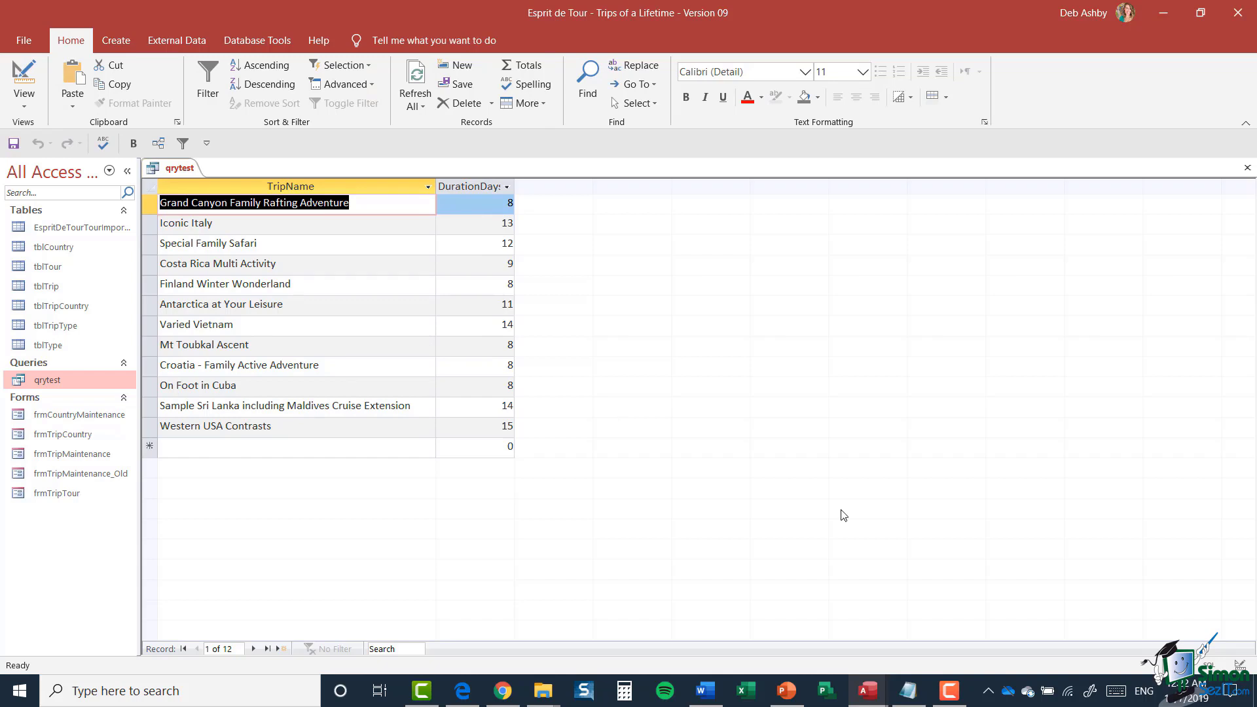
# Switch the qrytest results to Design View.
pyautogui.click(26, 104)
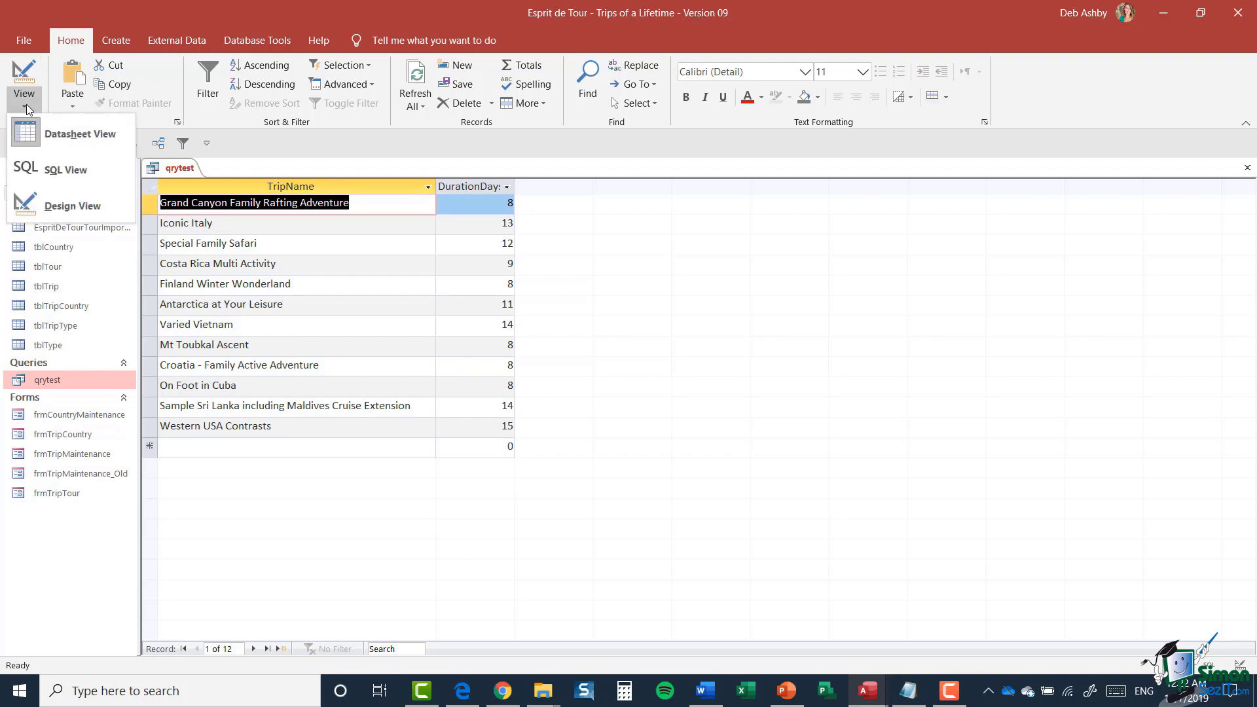
pyautogui.click(83, 211)
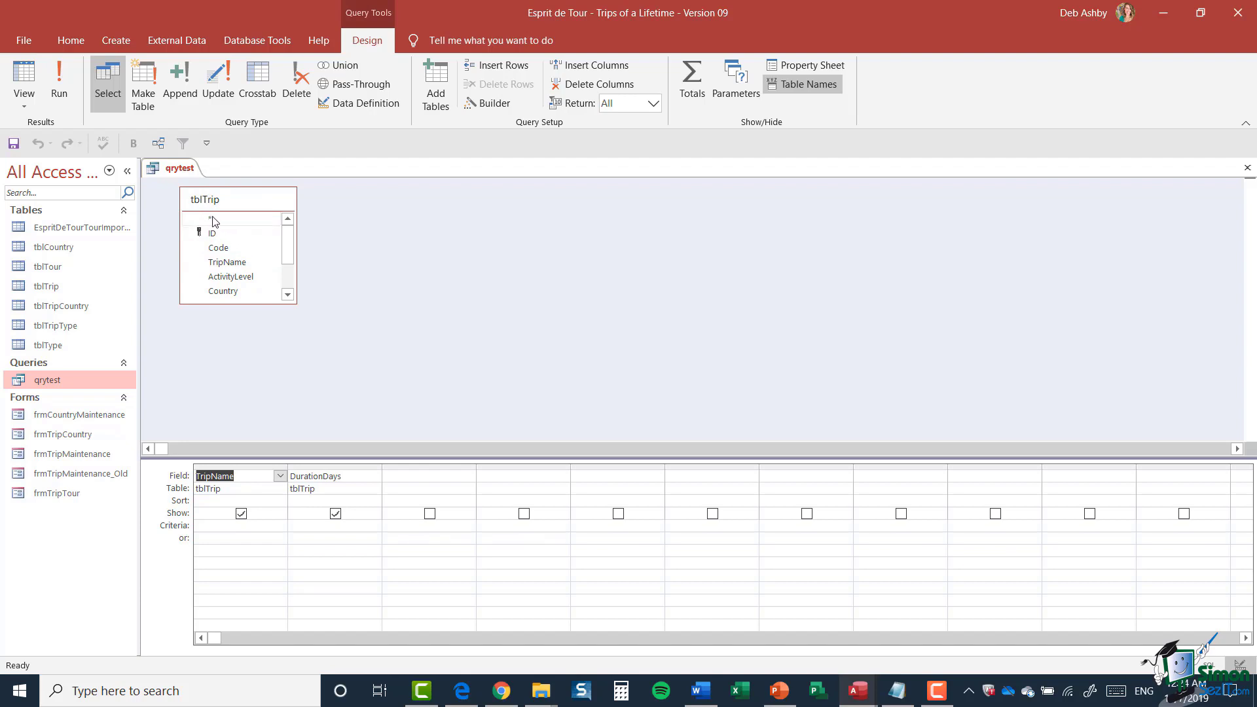
# Insert the all-fields entry tblTrip.* as the first column of the design grid and delete that column again.
pyautogui.moveTo(212, 221); pyautogui.dragTo(242, 477)
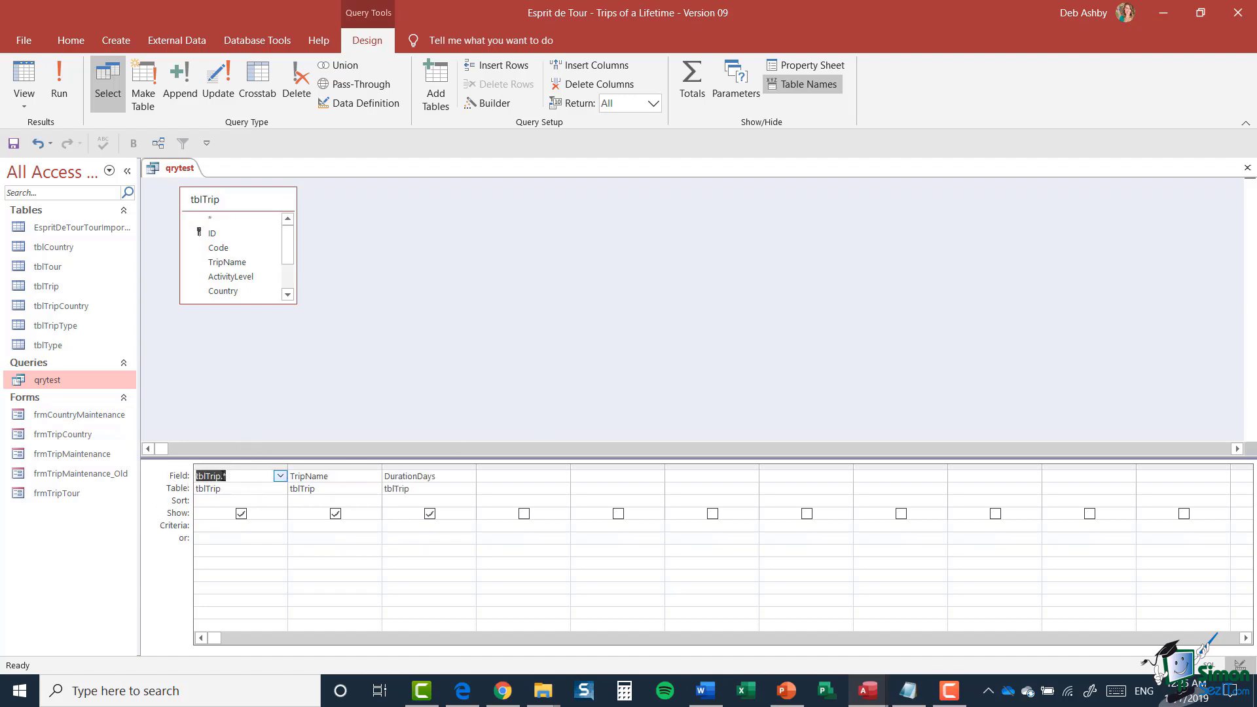
pyautogui.click(281, 476)
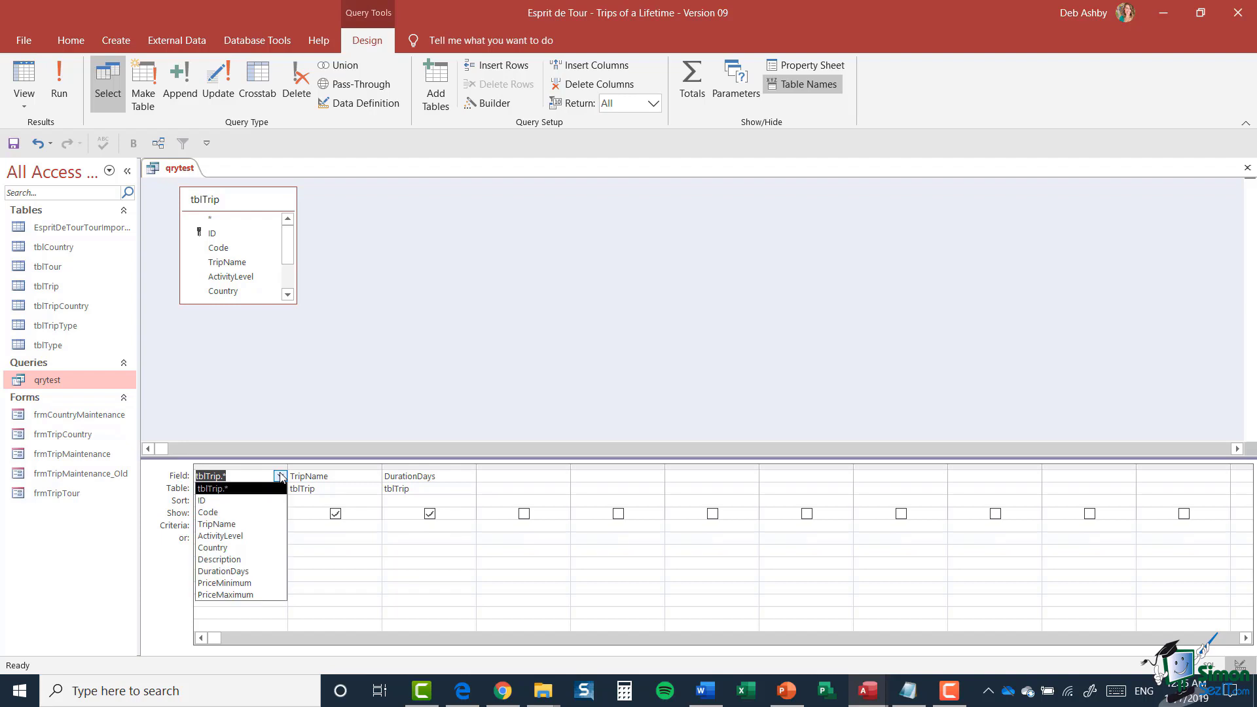
pyautogui.click(341, 426)
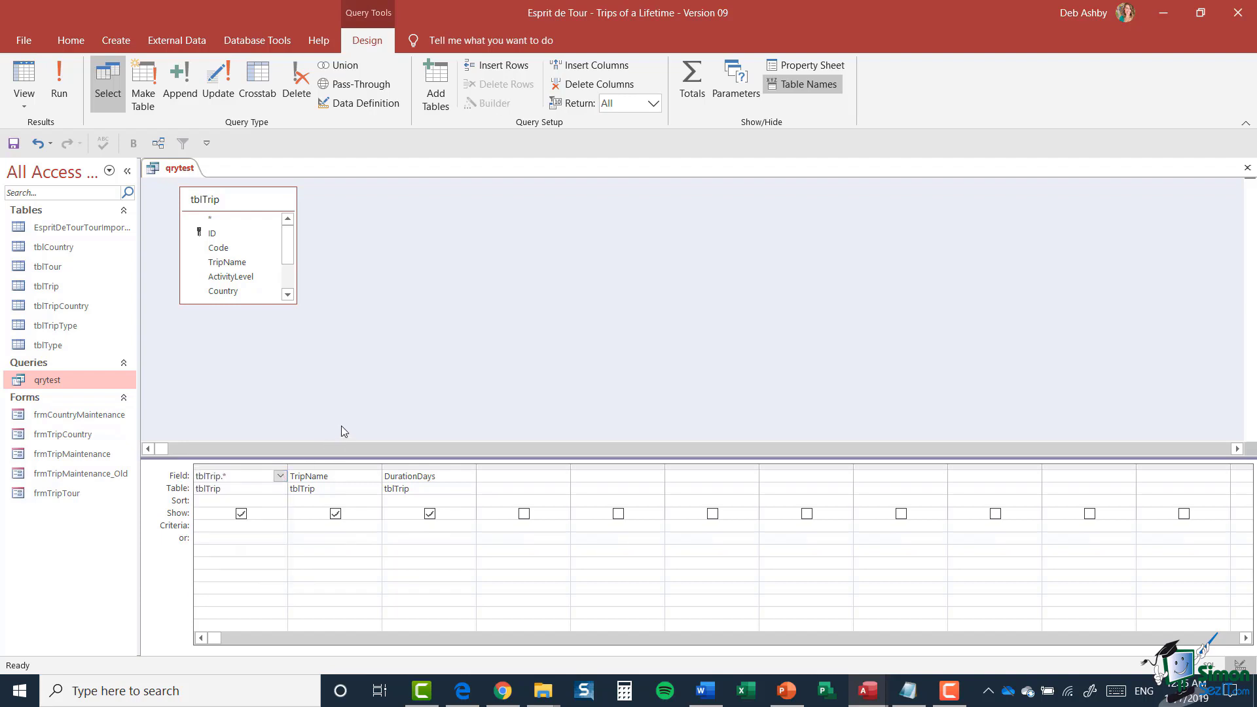
pyautogui.click(228, 467)
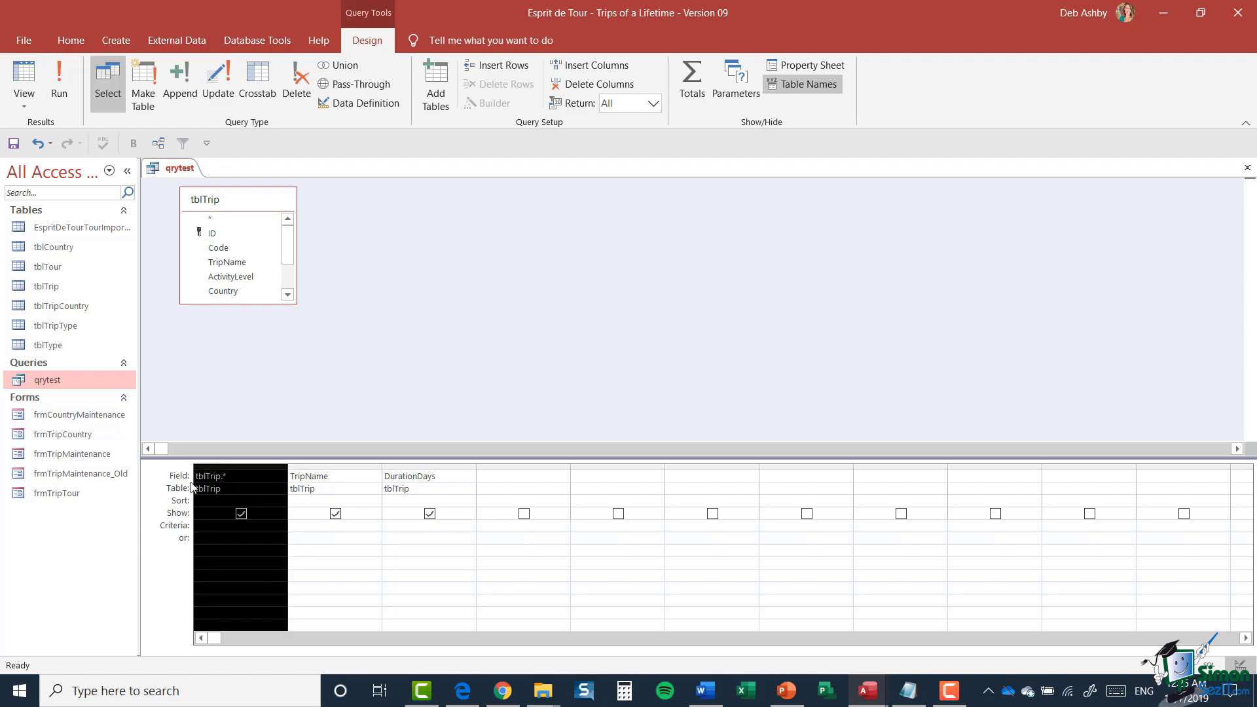
pyautogui.press('Delete')
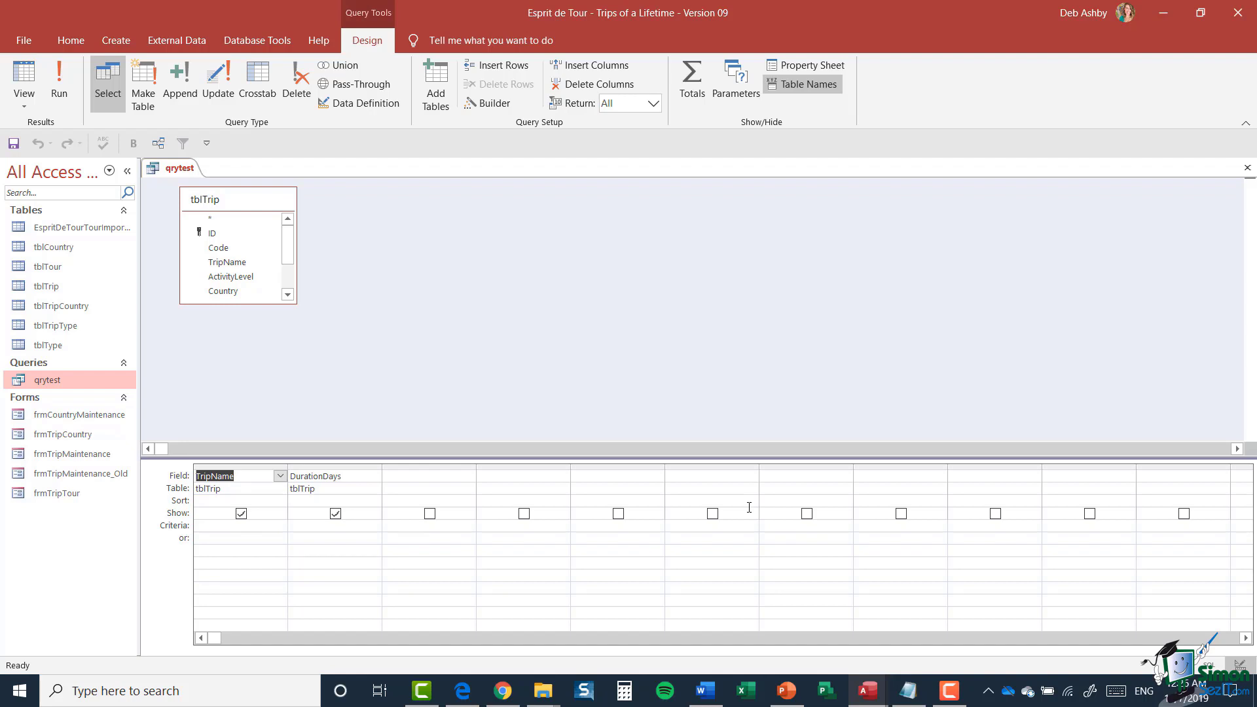
# Sort the query by DurationDays in ascending order and run it.
pyautogui.click(368, 500)
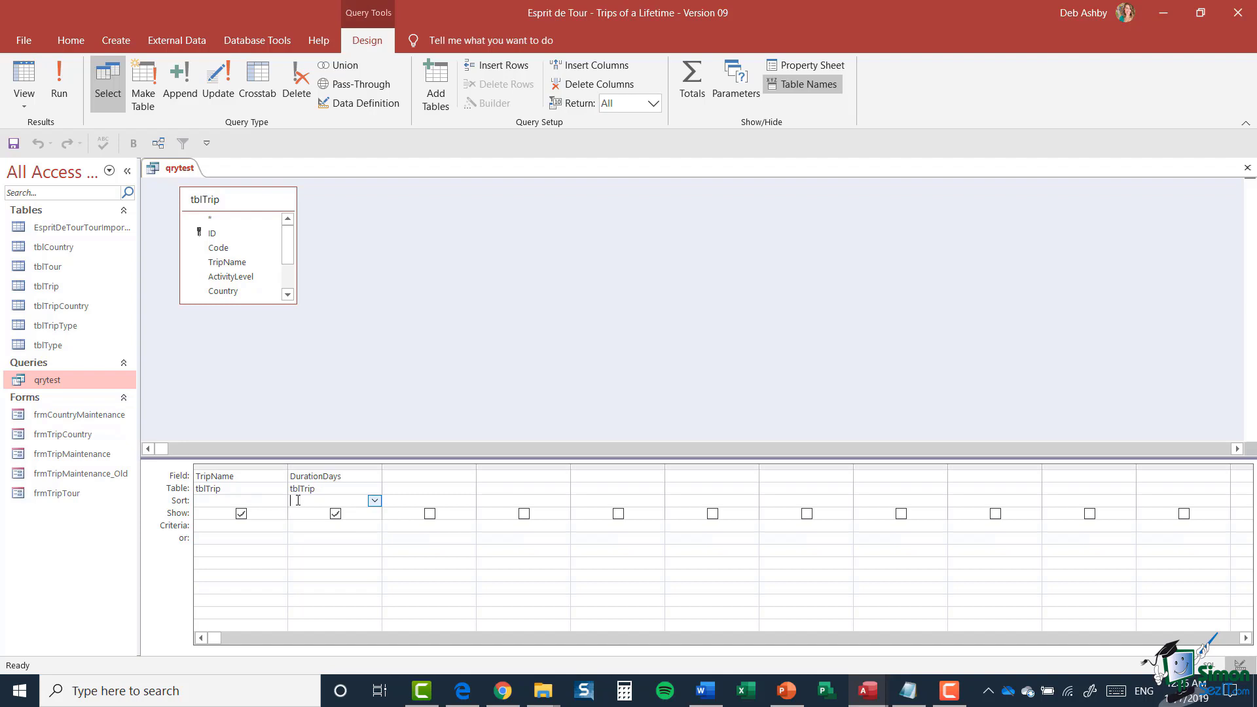
pyautogui.click(375, 502)
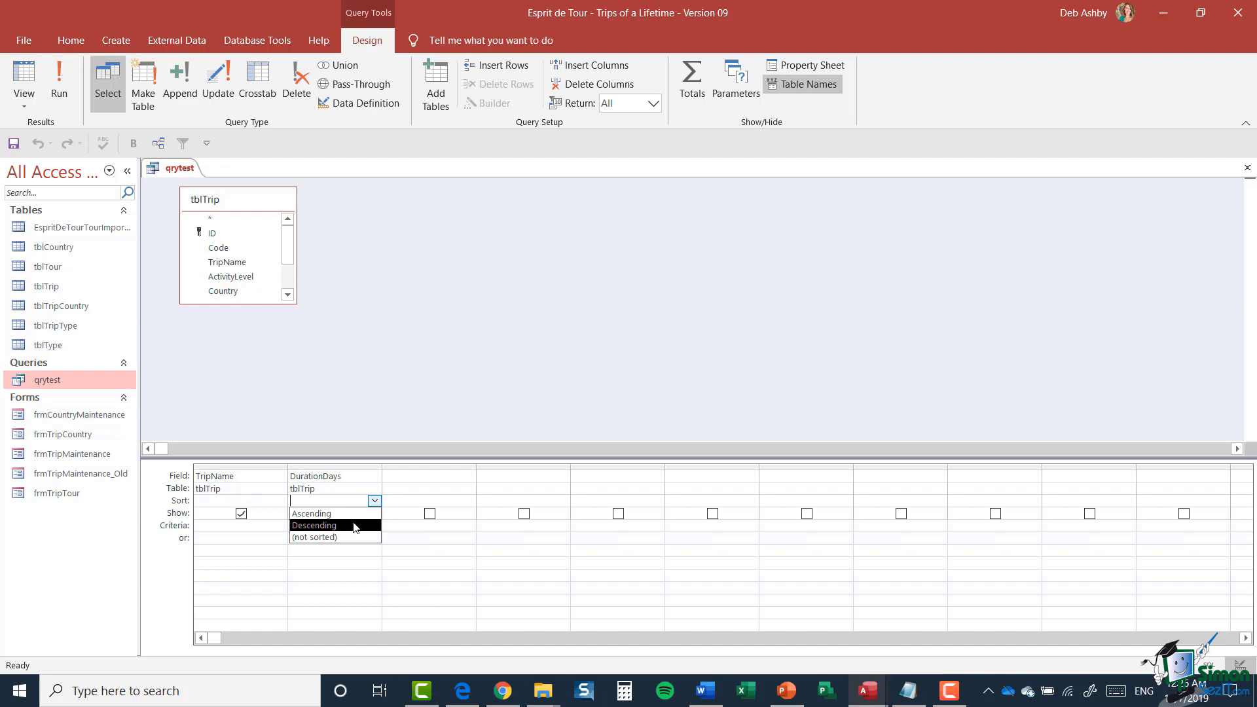
pyautogui.click(359, 514)
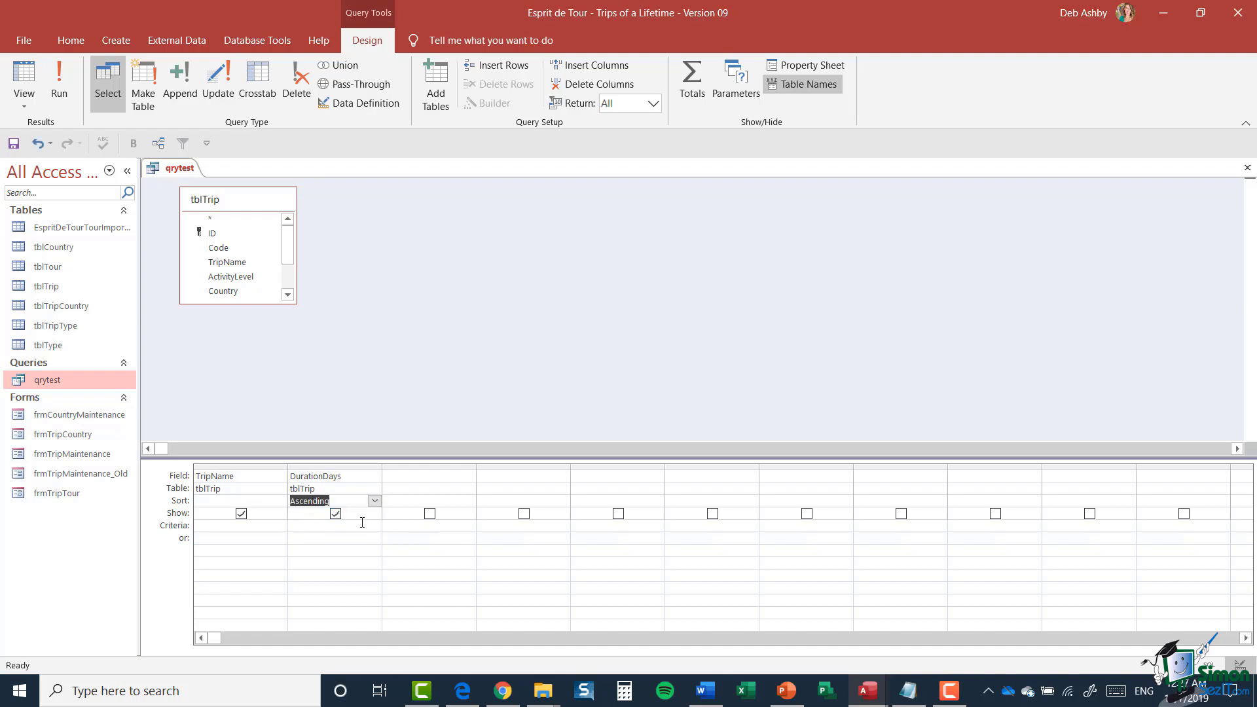
pyautogui.click(56, 88)
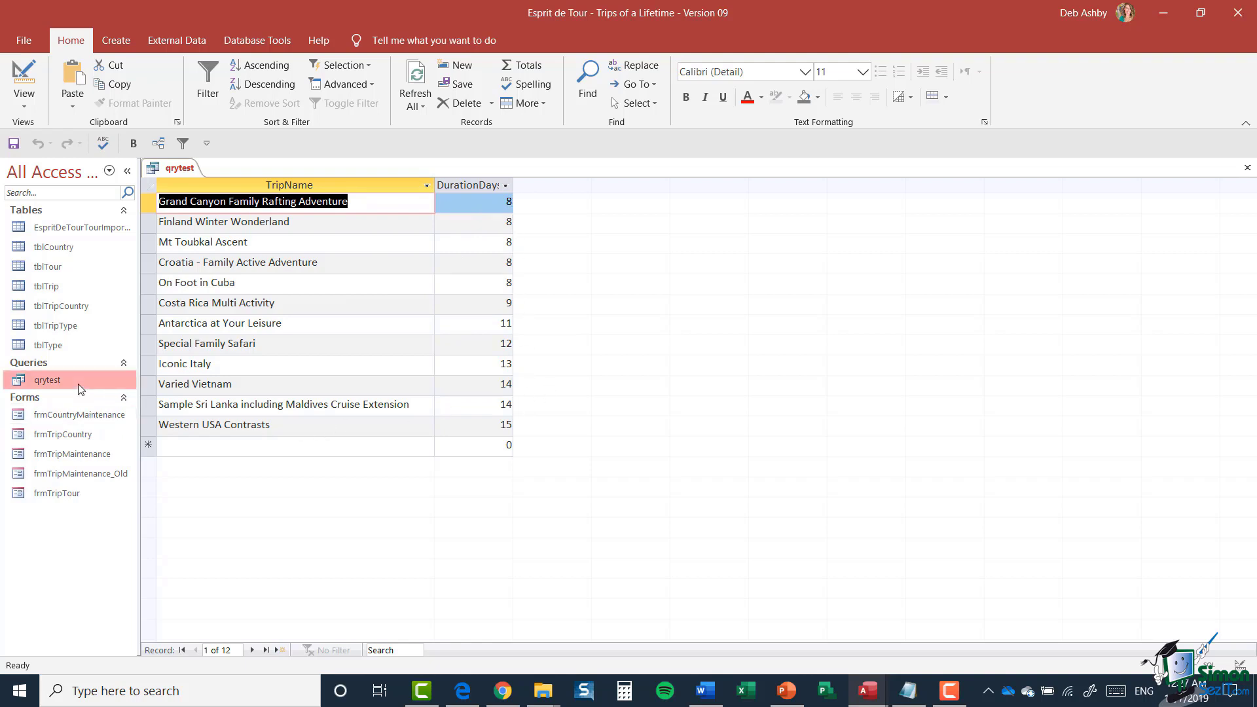
# In SQL View, make the ORDER BY tblTrip.DurationDays clause descending with DESC and run the query.
pyautogui.click(22, 105)
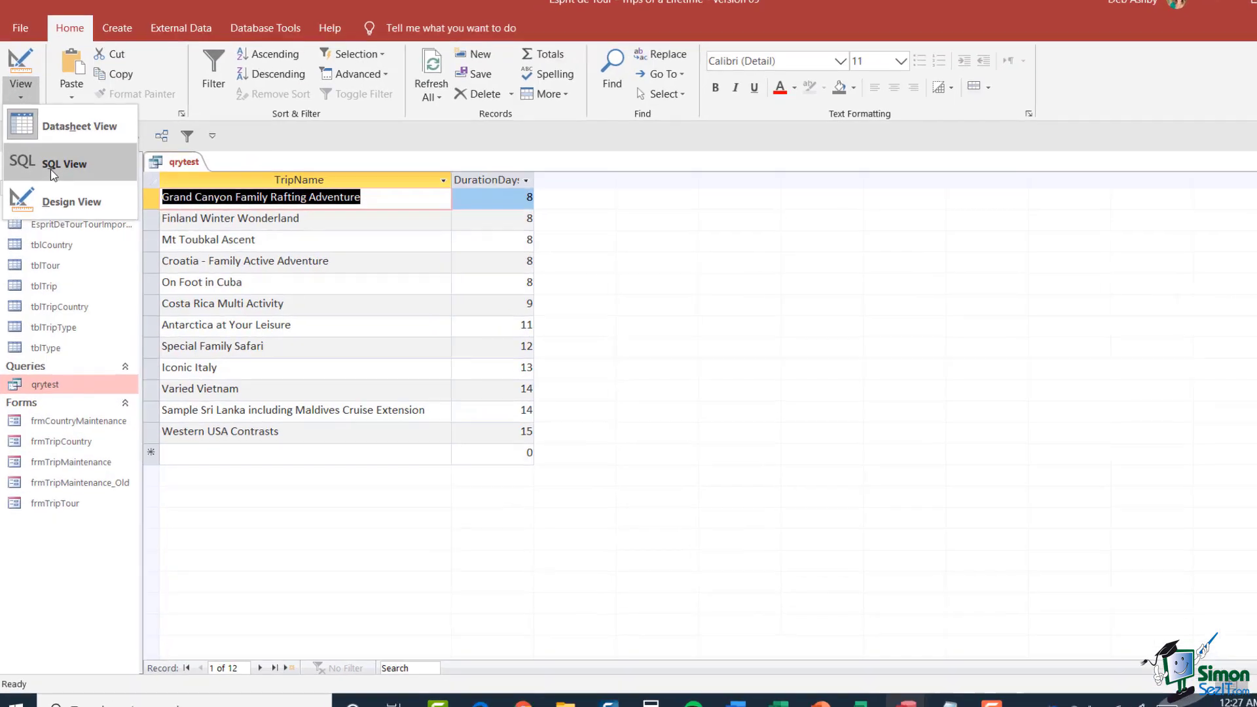
pyautogui.click(51, 171)
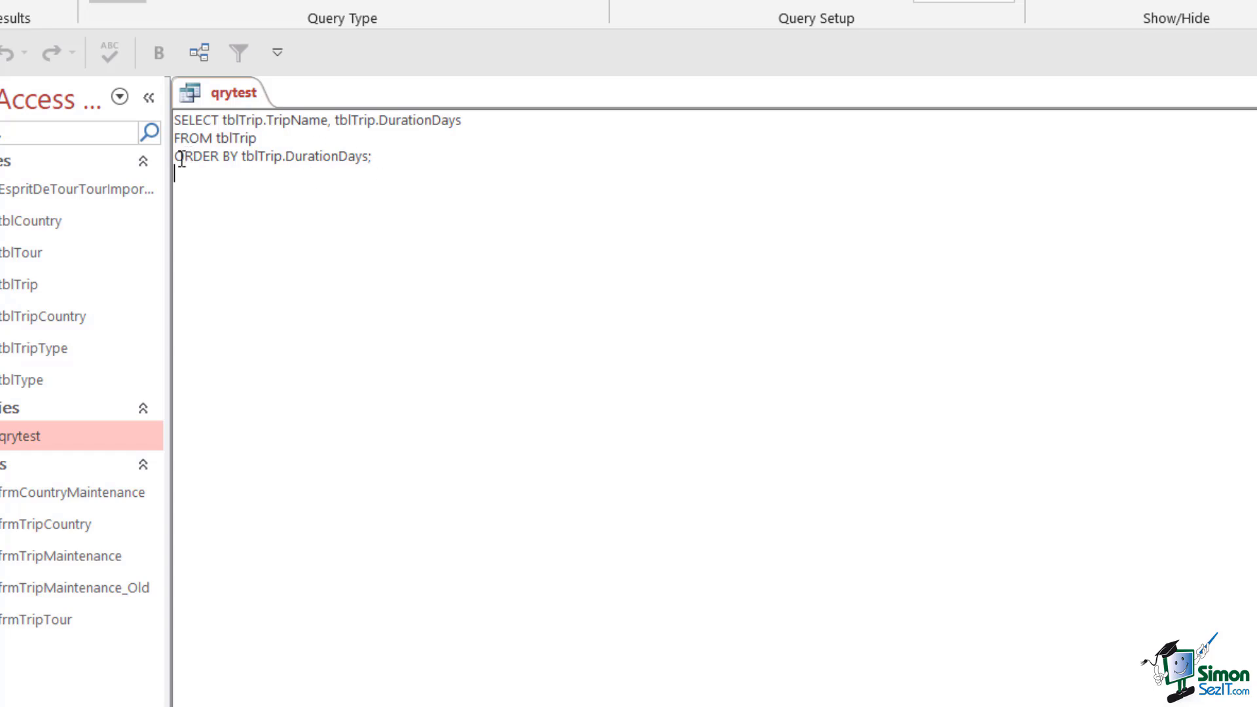
pyautogui.press('BackSpace')
pyautogui.click(370, 156)
pyautogui.write('DESC')
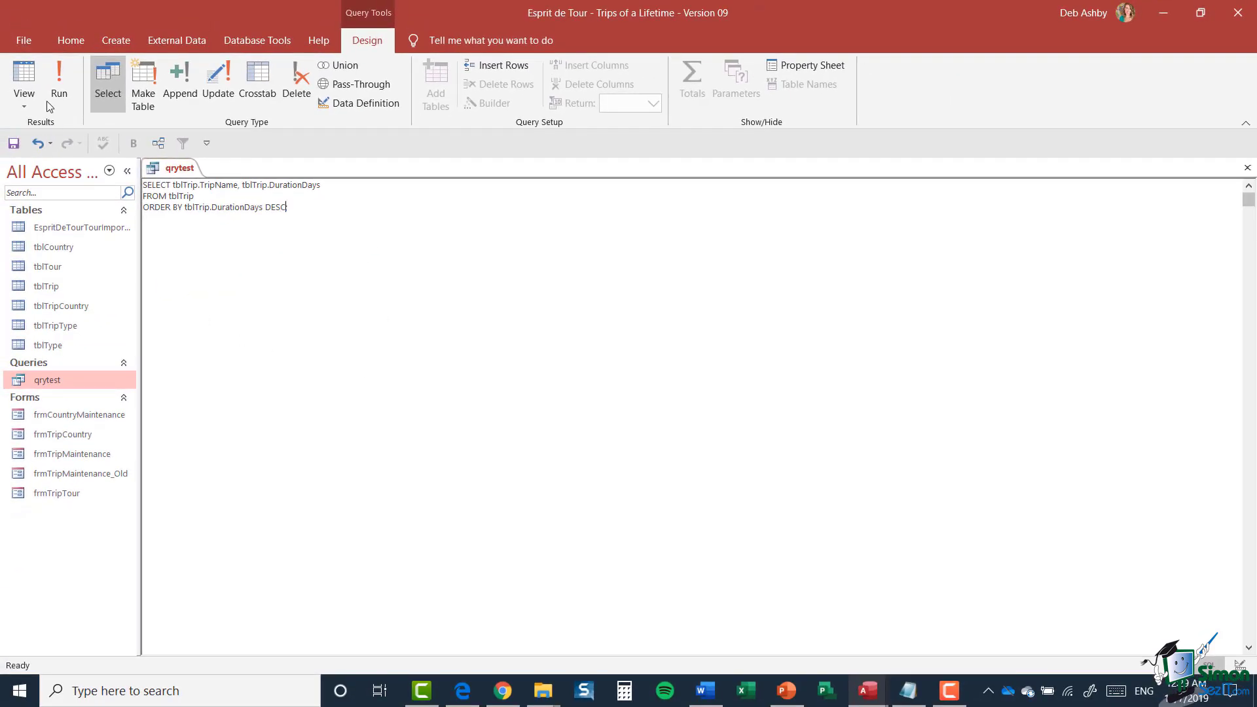
pyautogui.click(56, 82)
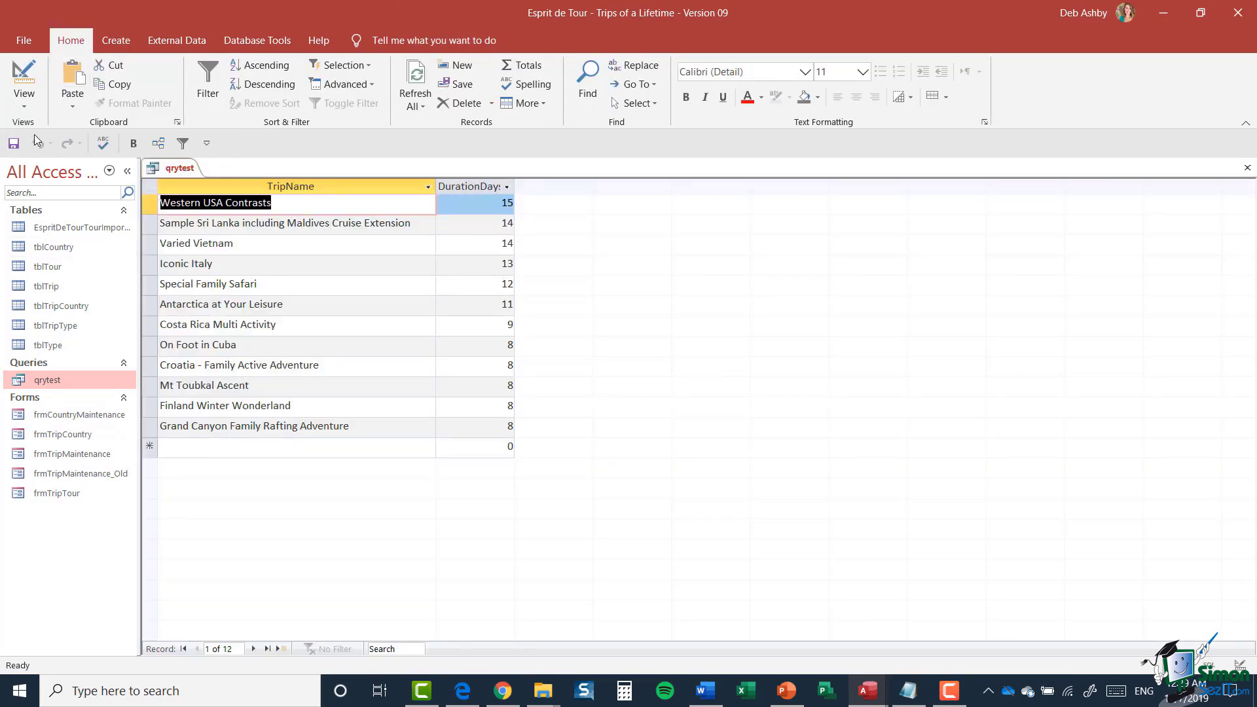
# In Design View, add the ActivityLevel field after DurationDays with the criterion ="Moderate" and run the query.
pyautogui.click(27, 104)
pyautogui.click(56, 203)
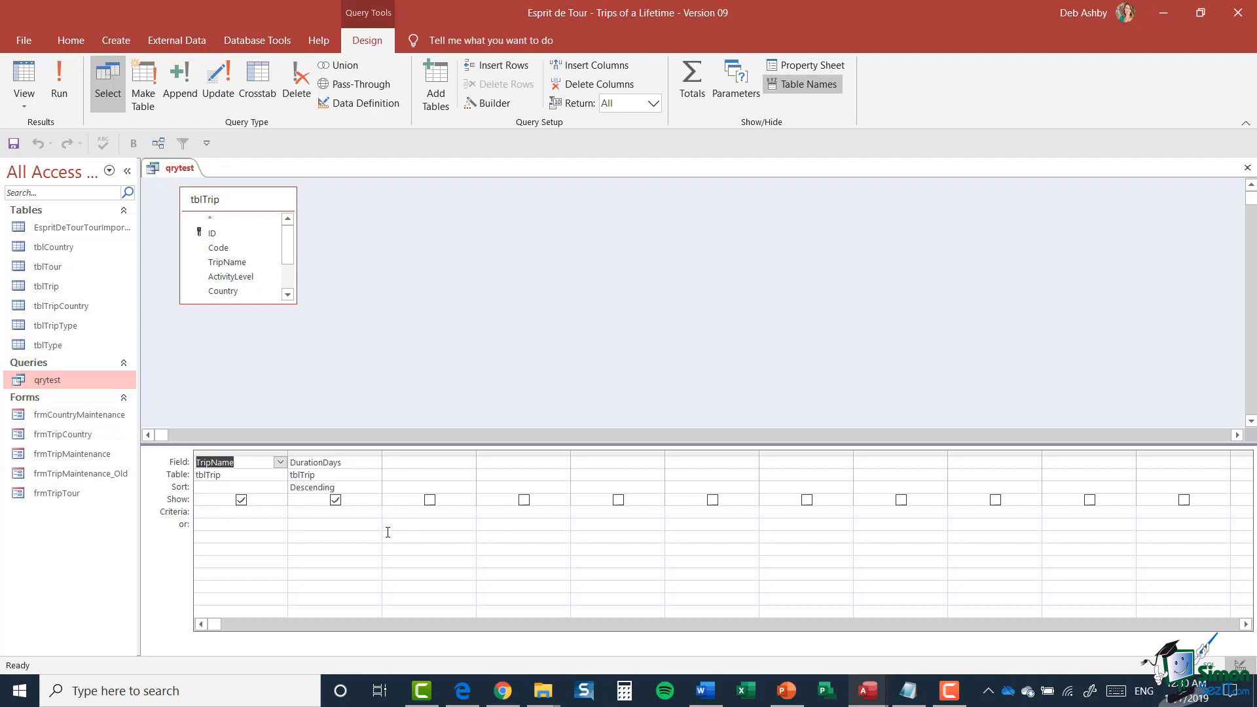
pyautogui.moveTo(222, 277); pyautogui.dragTo(409, 472)
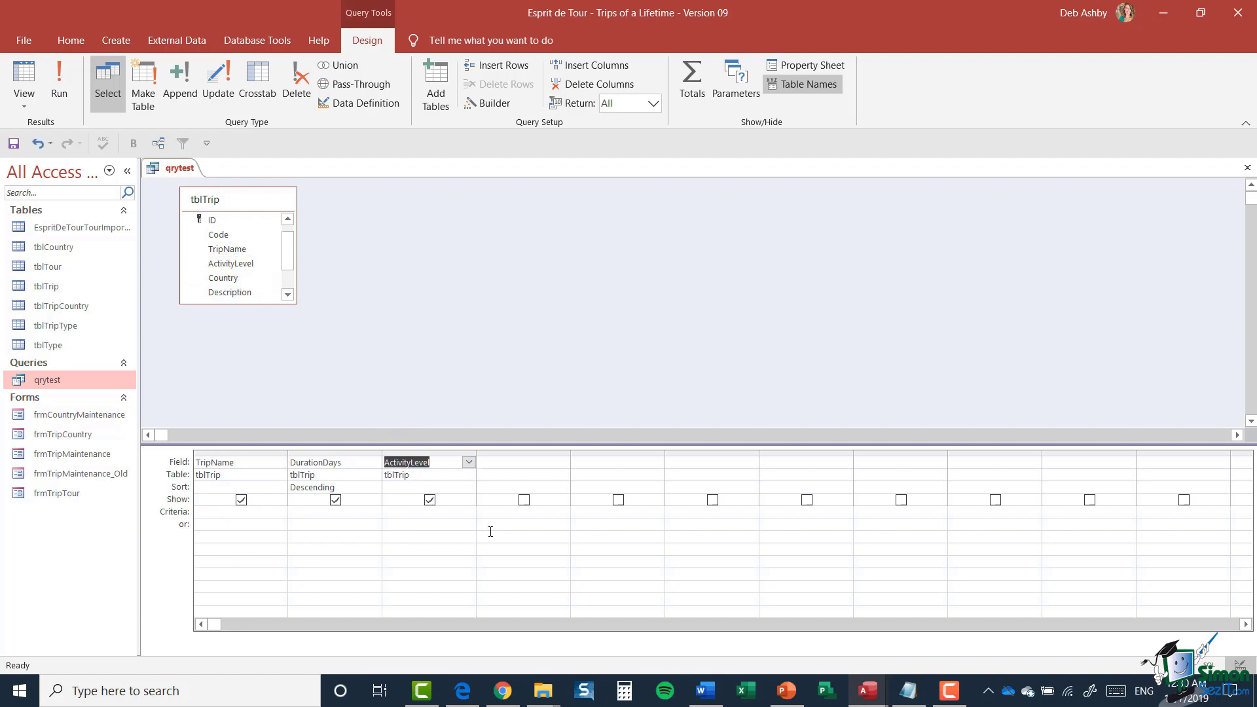
pyautogui.press('Down')
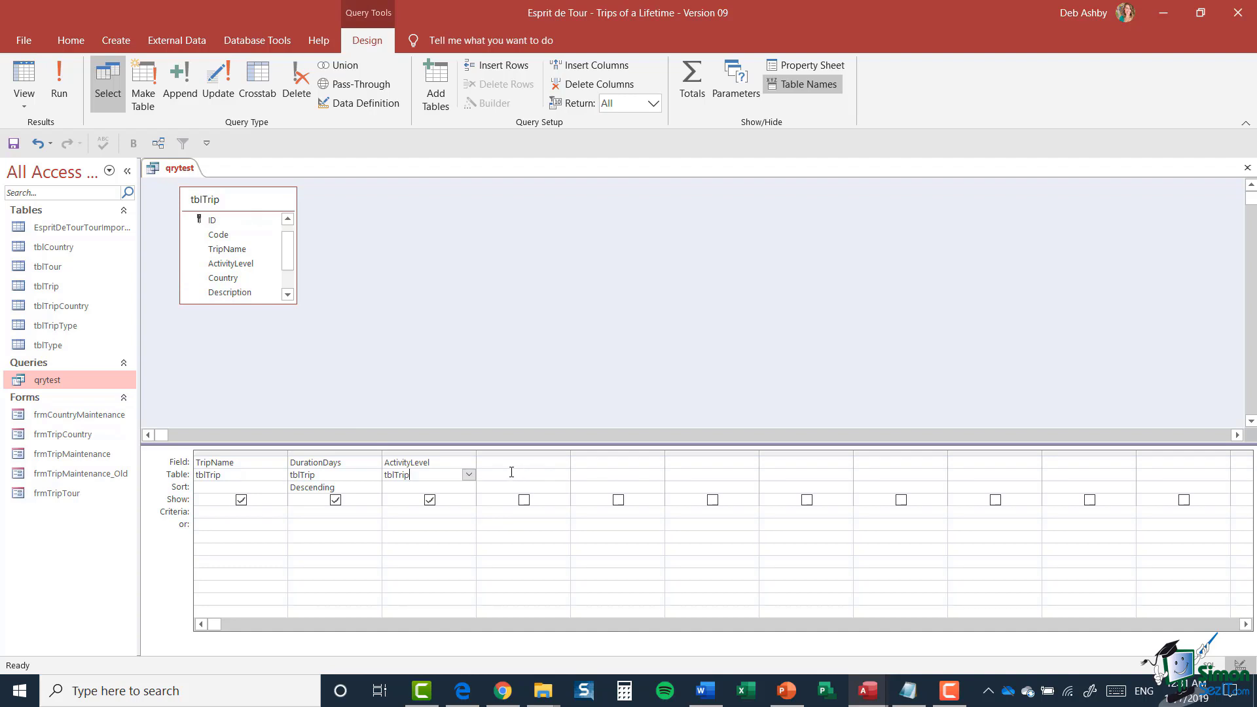
pyautogui.click(419, 511)
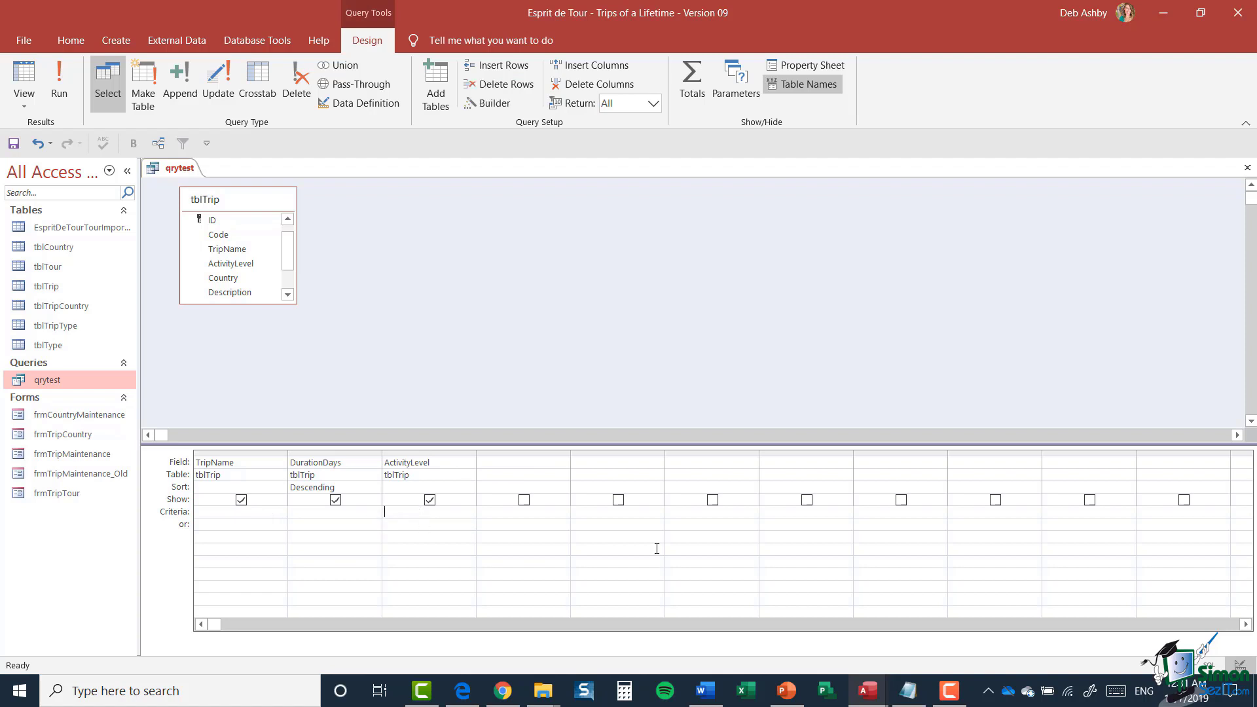
pyautogui.write('="Moderate"')
pyautogui.click(59, 82)
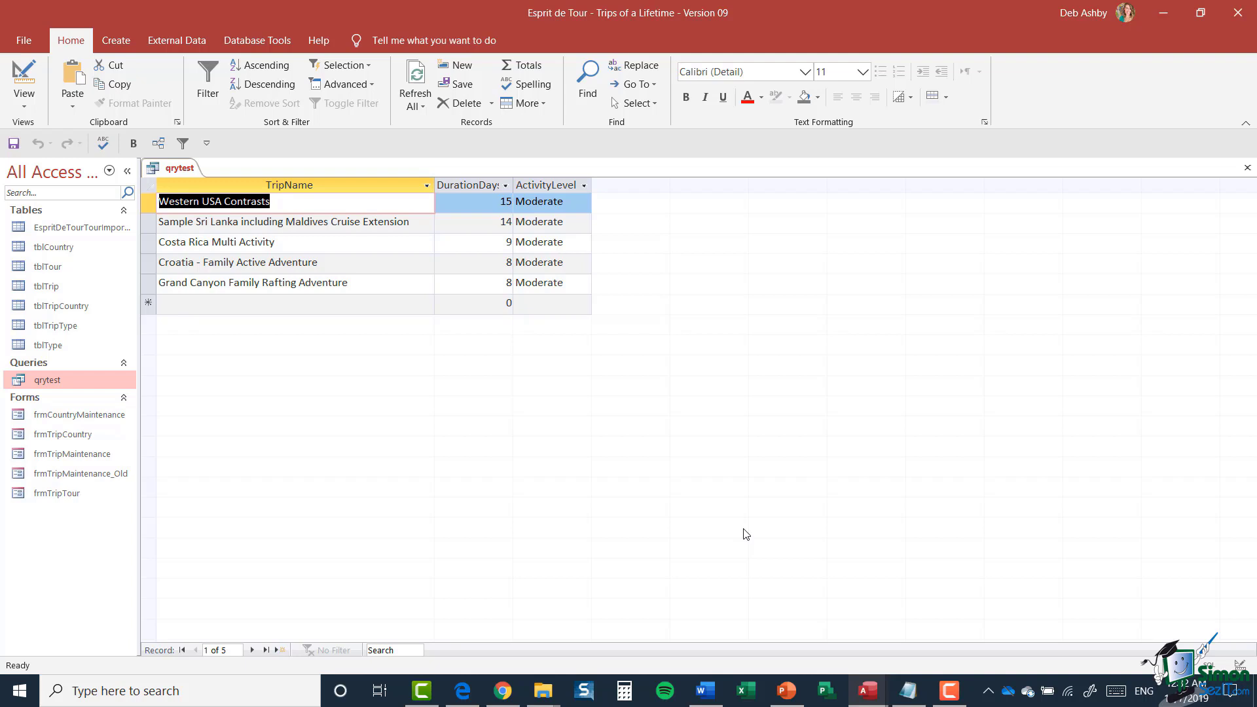
# Return to Design View, hide the ActivityLevel column from the query output and run the query.
pyautogui.click(24, 102)
pyautogui.click(52, 210)
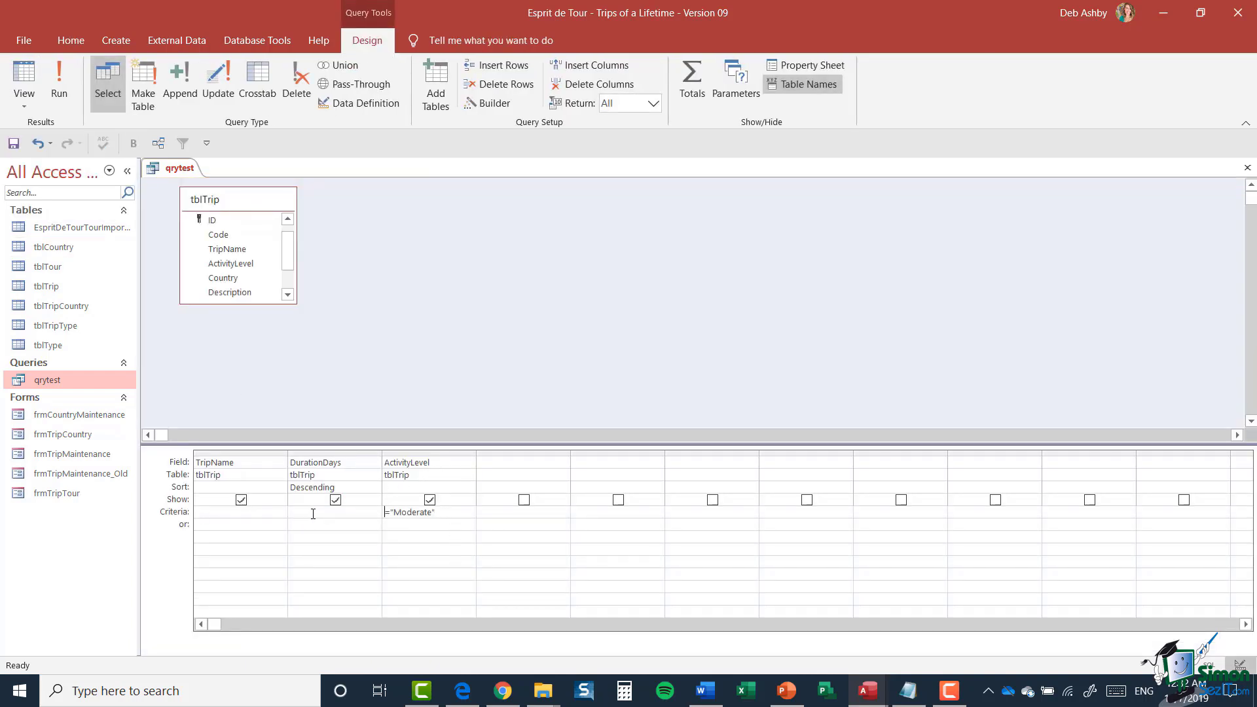
pyautogui.click(430, 499)
pyautogui.click(59, 82)
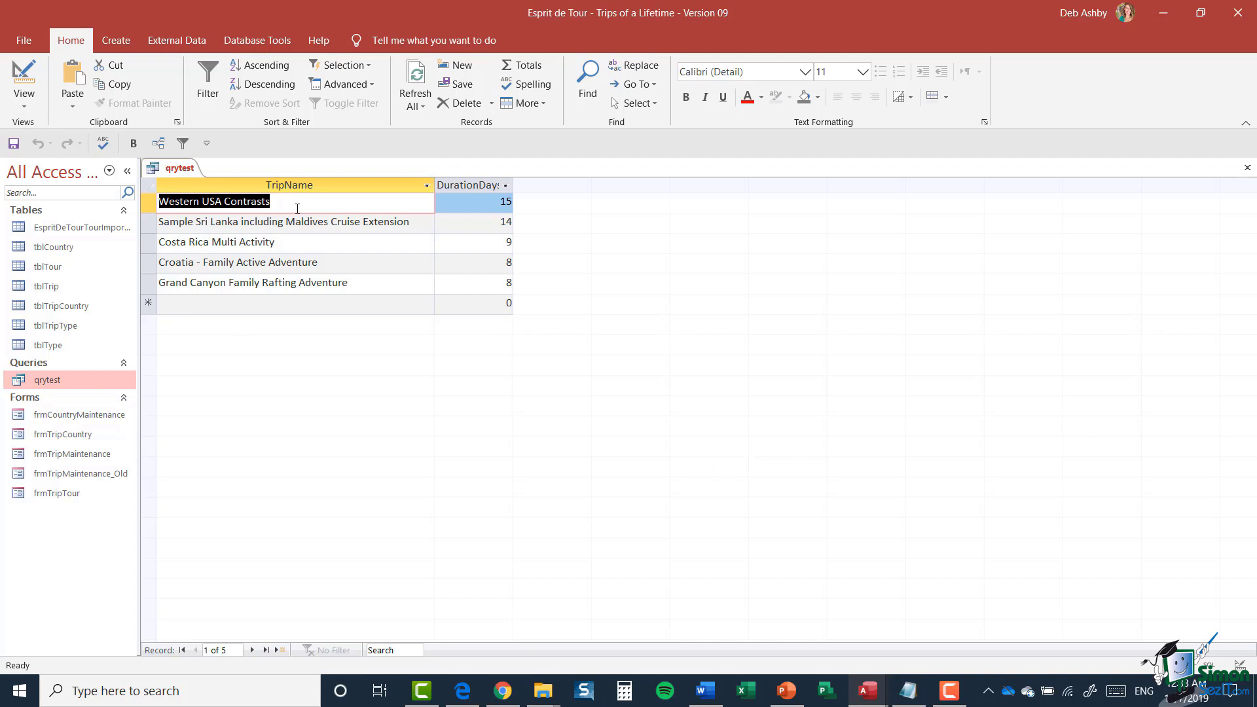
# In SQL View, add AND (tblTrip.DurationDays>10) to the WHERE clause, run the query and show it in Design View.
pyautogui.click(30, 104)
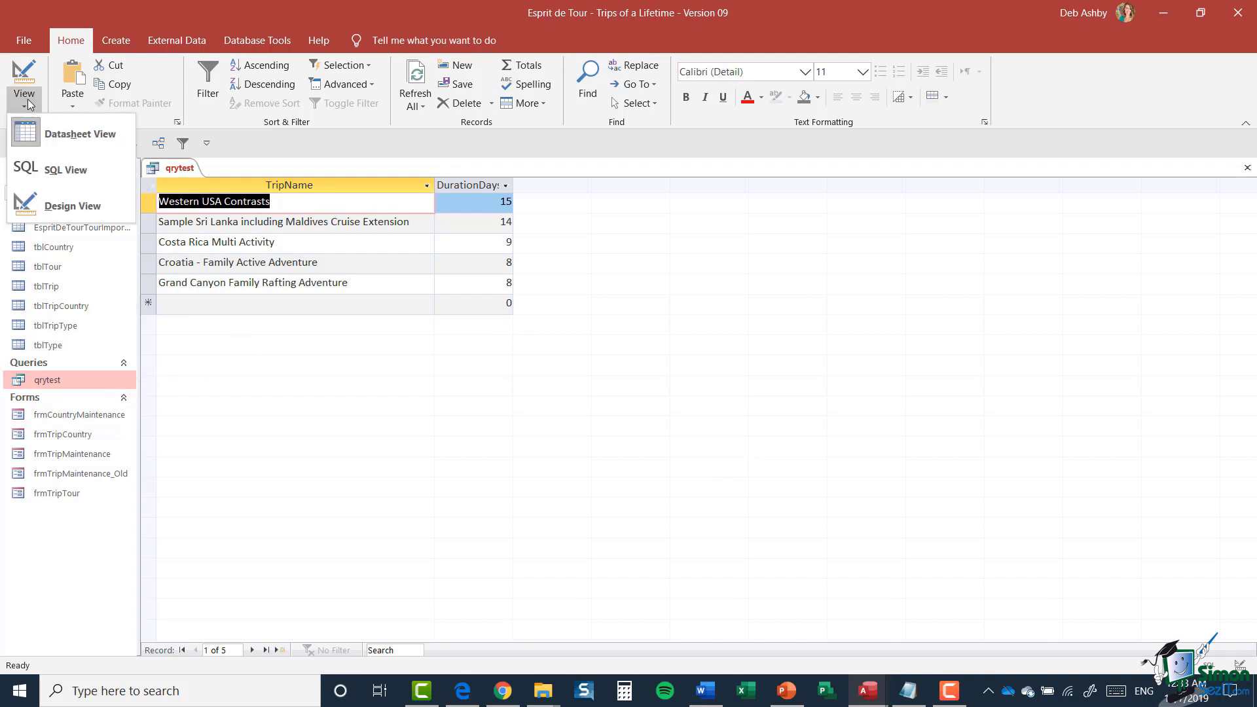
pyautogui.click(54, 174)
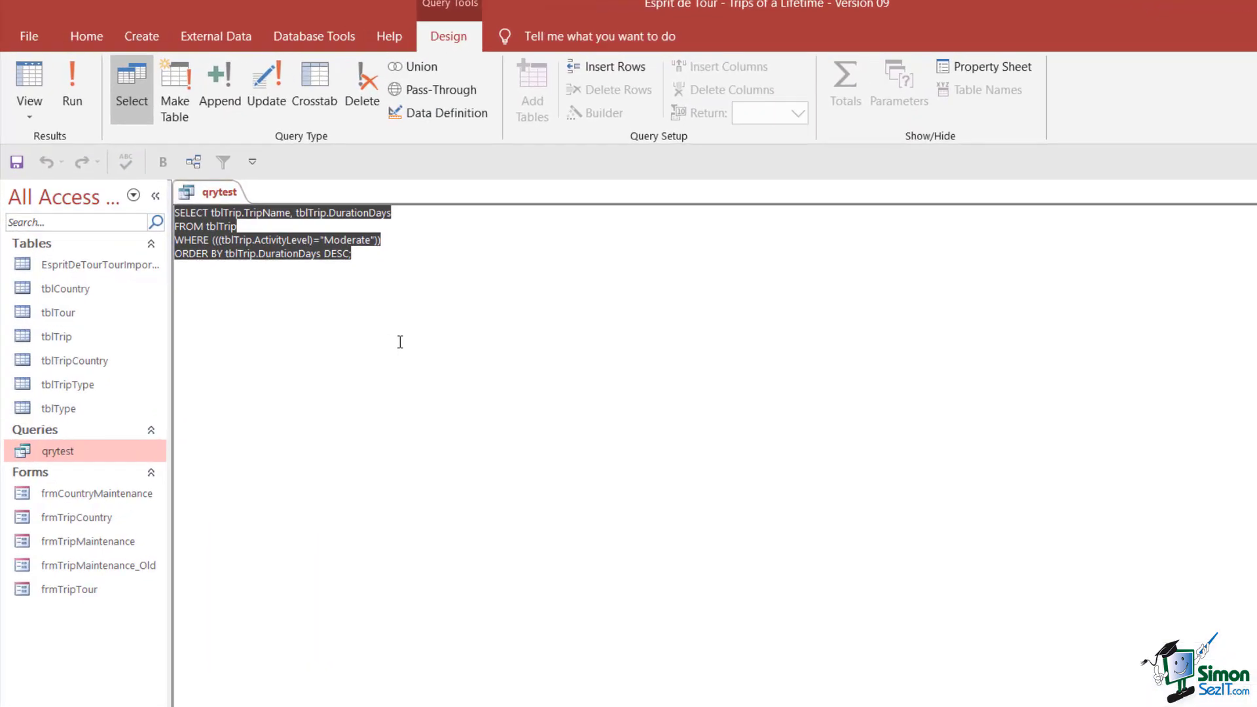
pyautogui.click(298, 207)
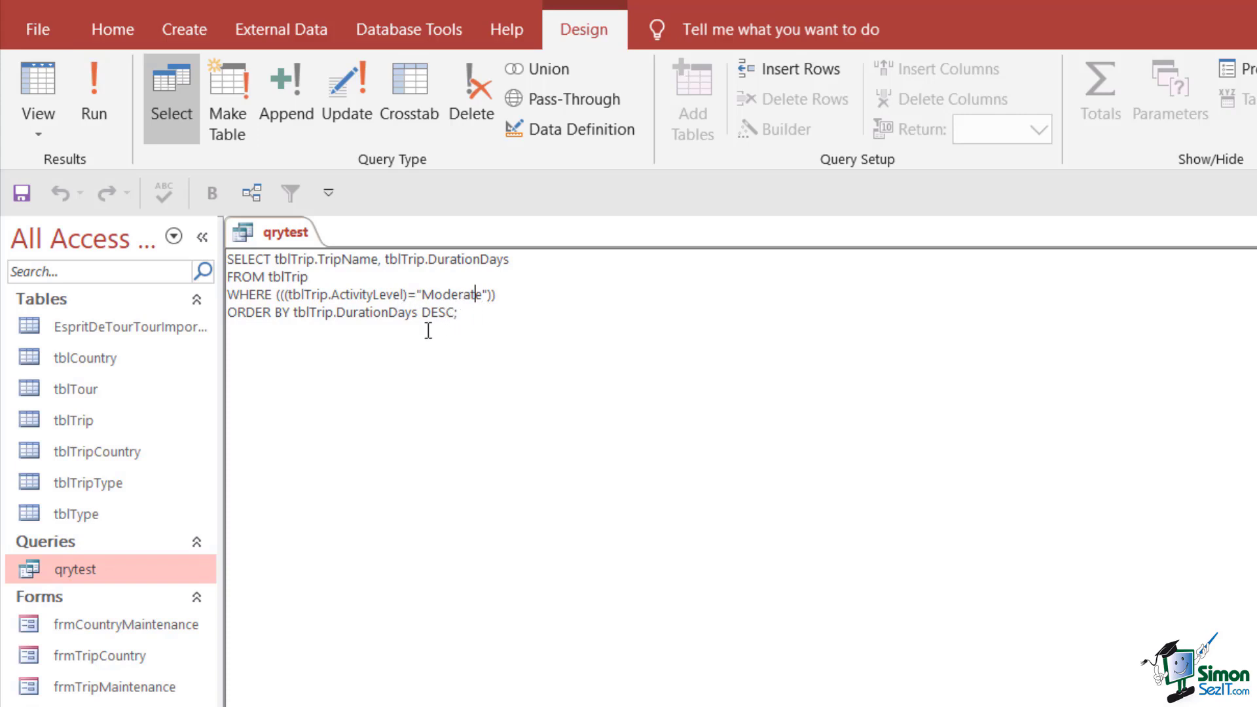
pyautogui.click(492, 295)
pyautogui.write('AND (tblTrip')
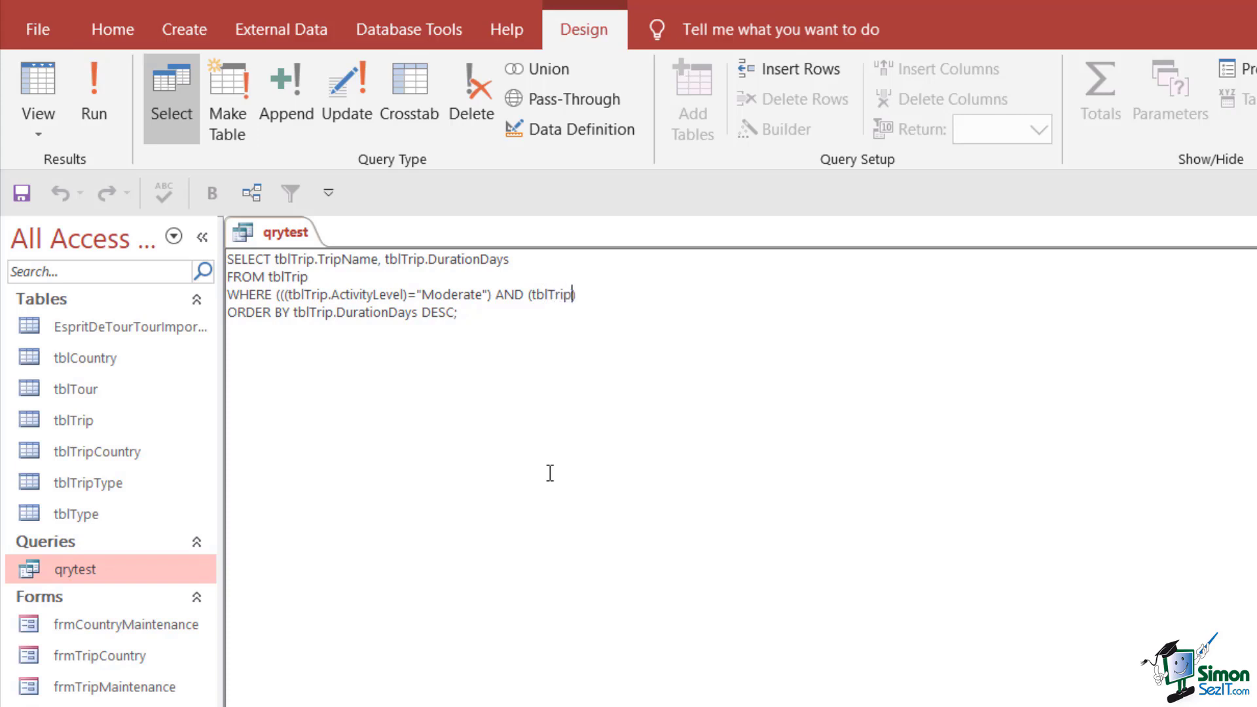
pyautogui.write('.DurationDays')
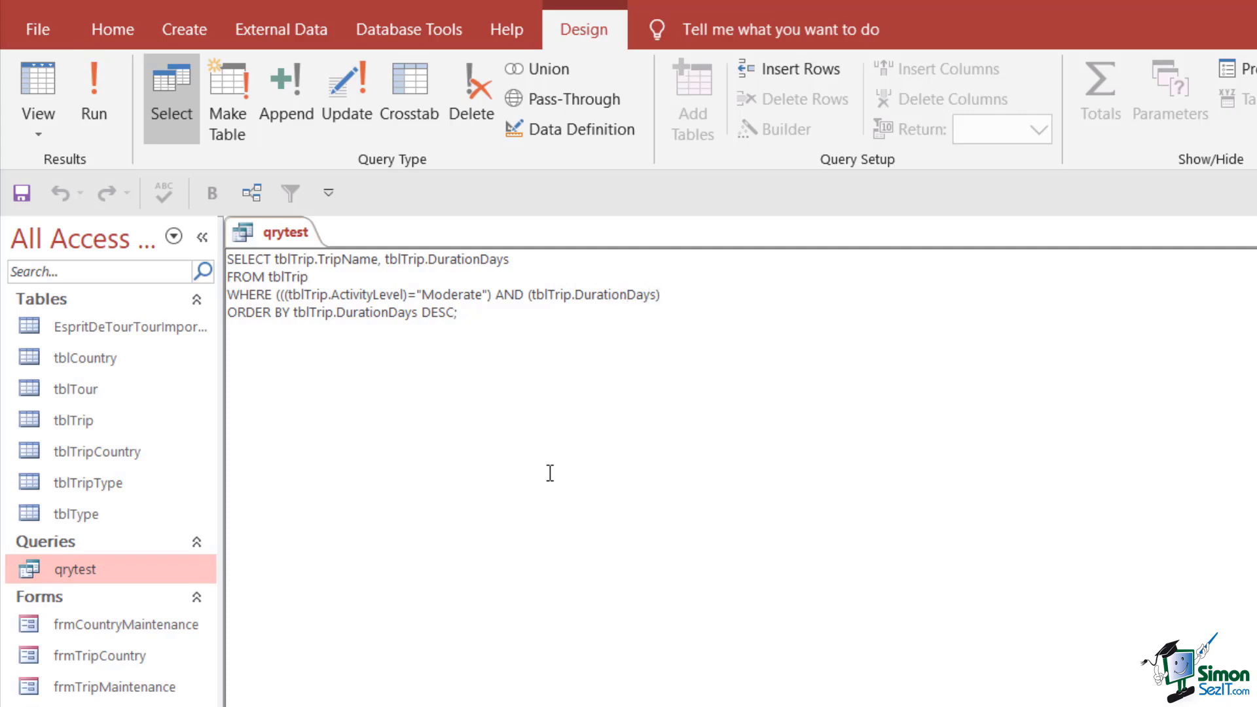
pyautogui.write('>10)')
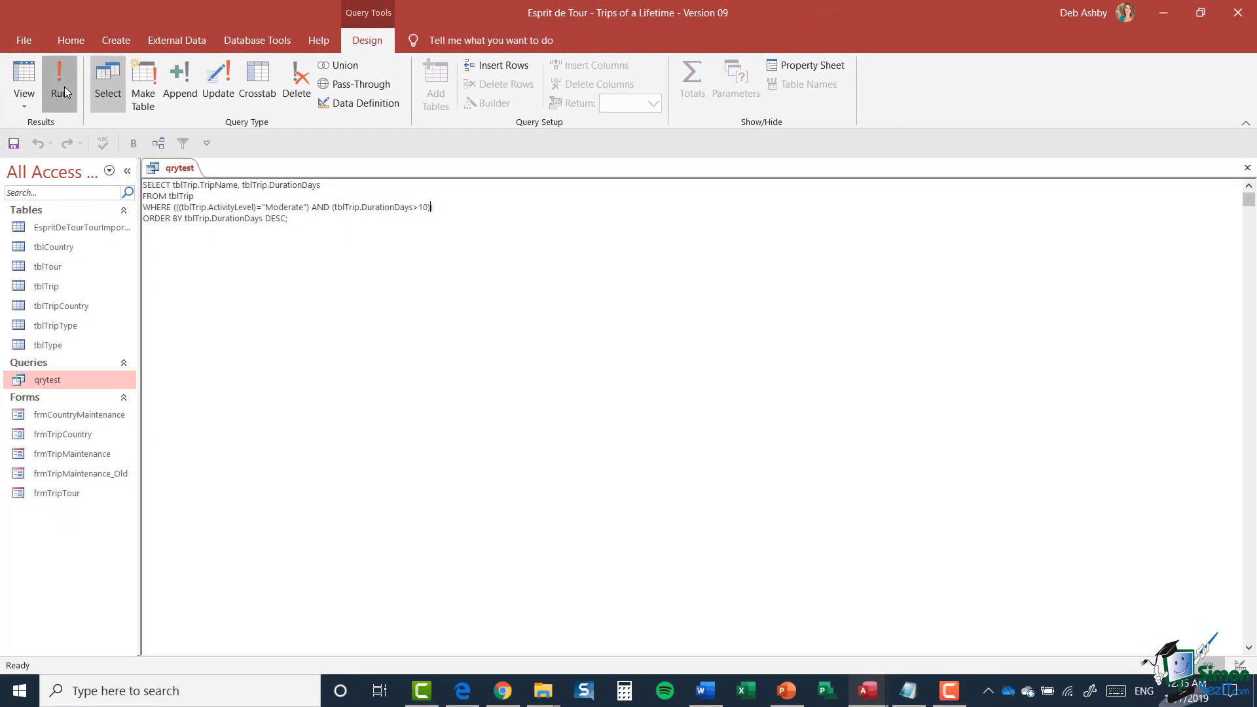
pyautogui.click(64, 89)
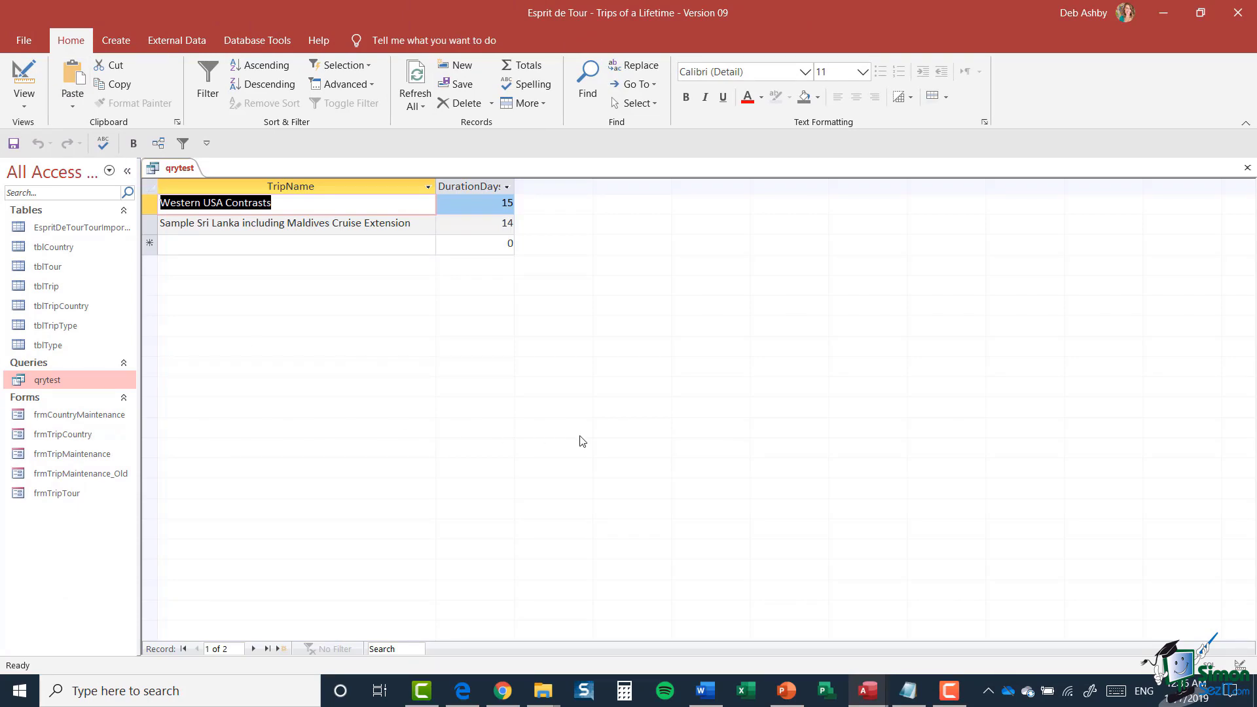
pyautogui.click(29, 100)
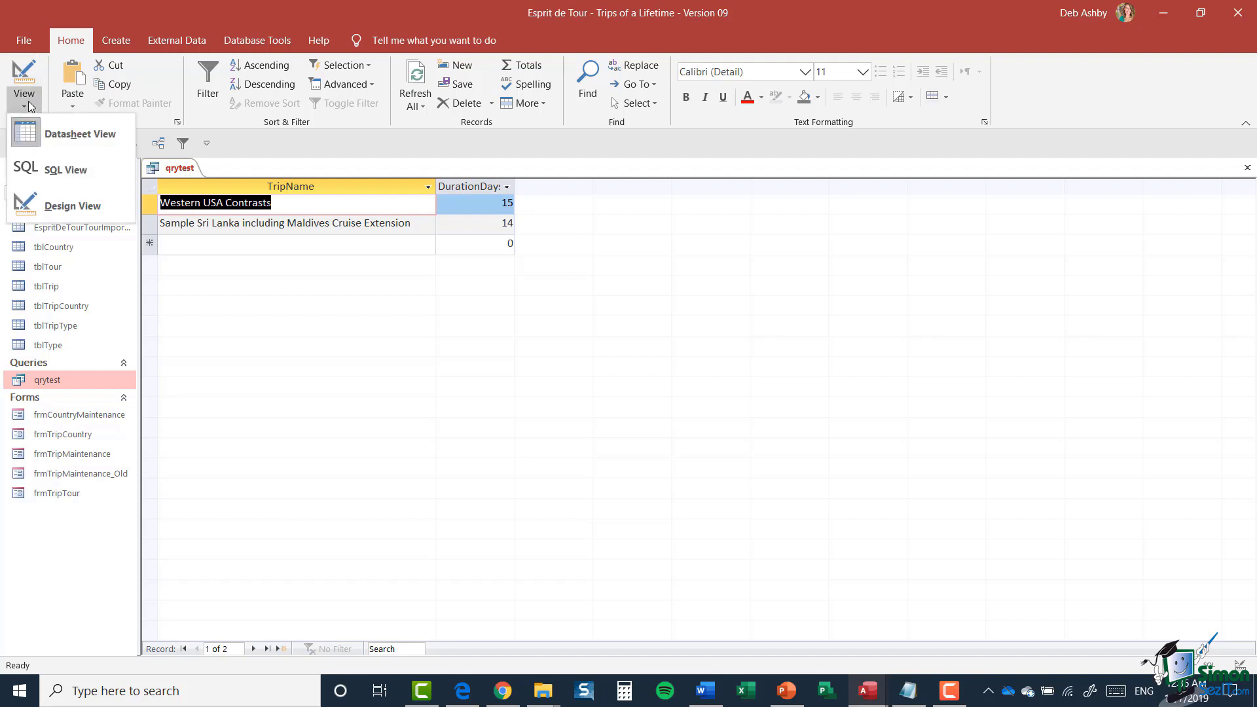
pyautogui.click(70, 207)
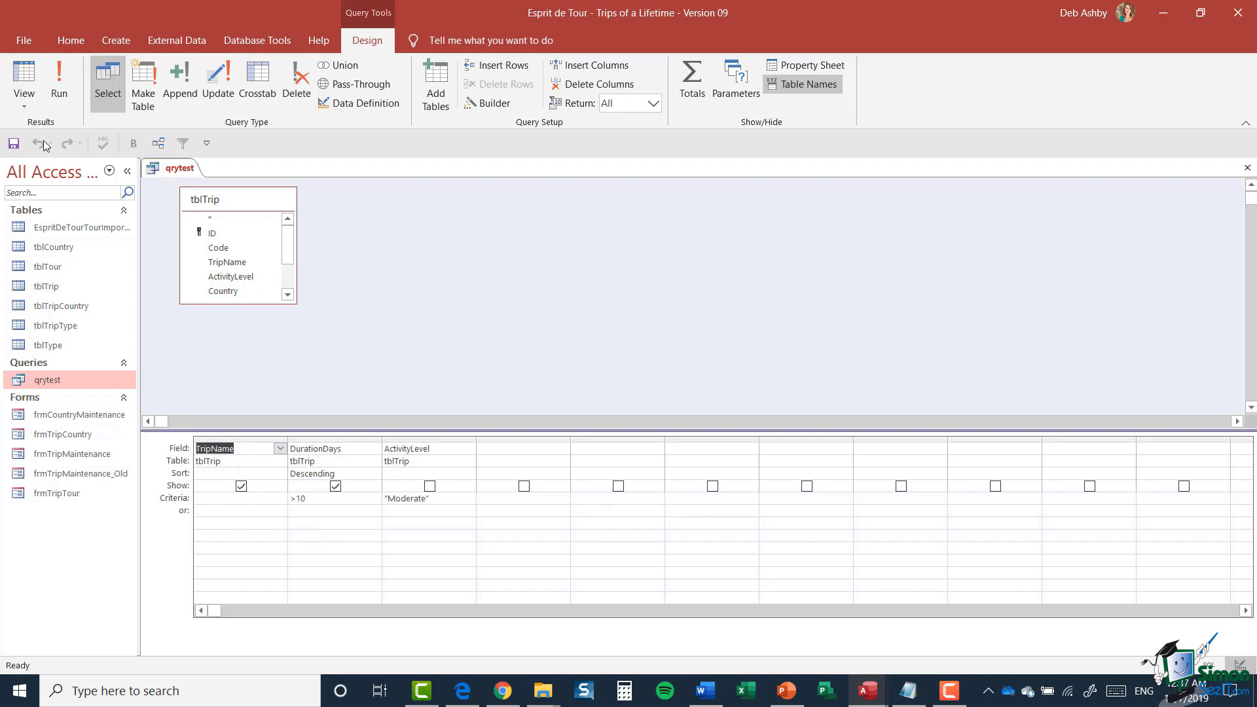
# In SQL View, replace AND with OR in the WHERE clause, run the query and show it in Design View.
pyautogui.click(25, 100)
pyautogui.click(49, 172)
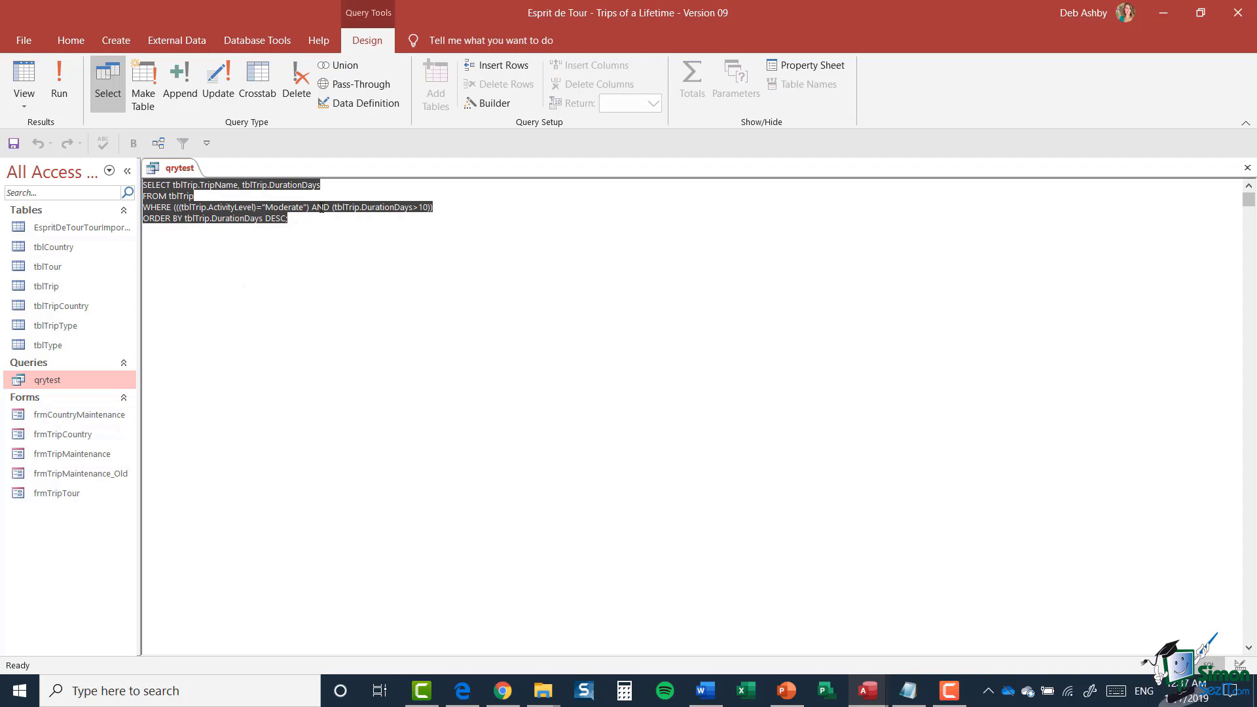
pyautogui.doubleClick(321, 208)
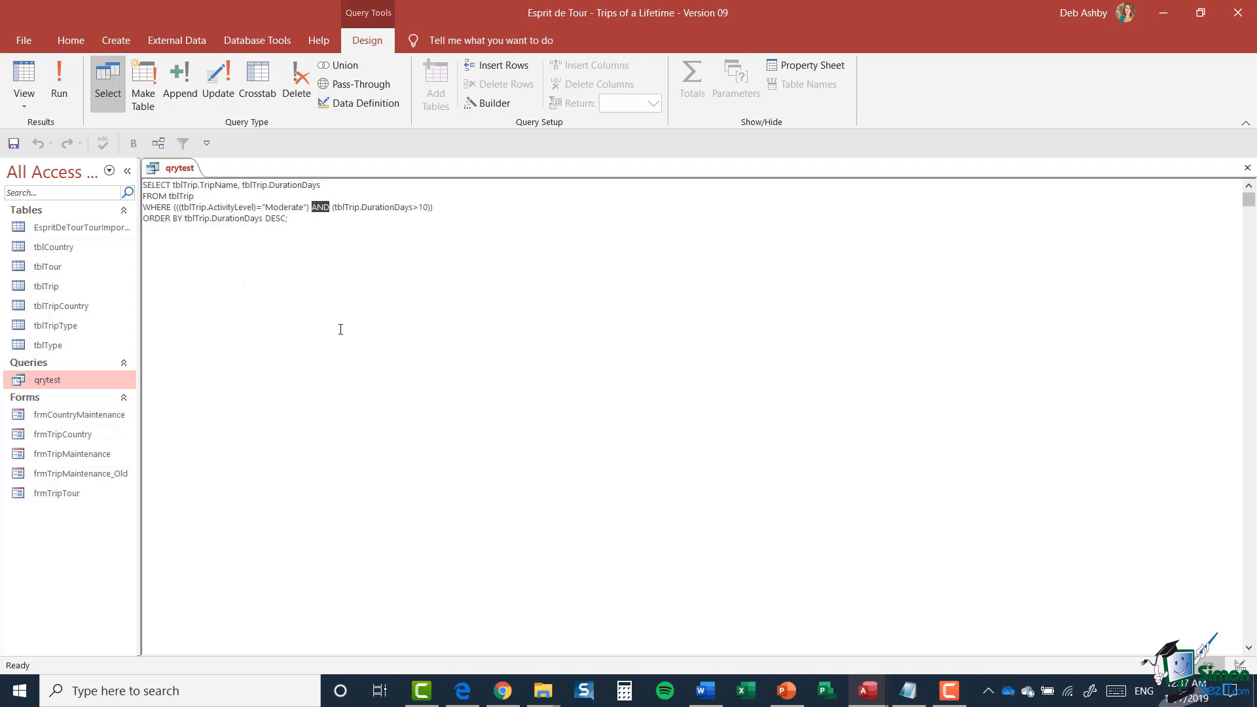
pyautogui.write('OR')
pyautogui.click(59, 84)
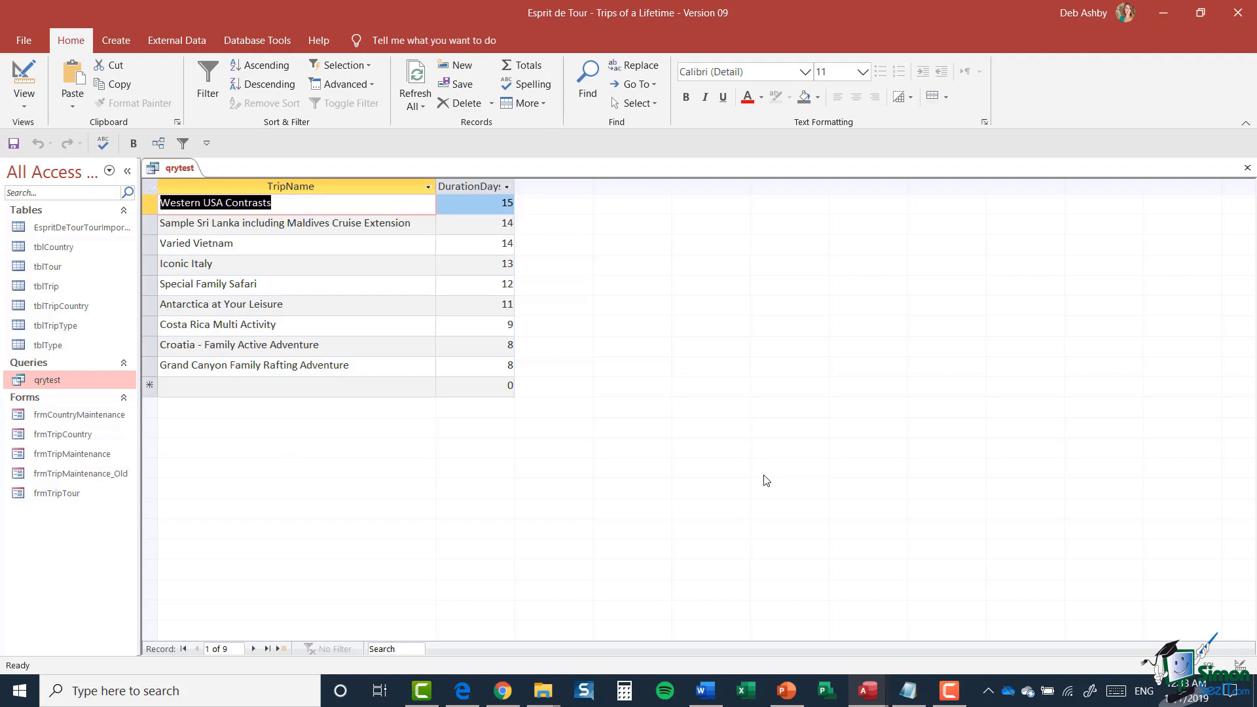
pyautogui.click(23, 104)
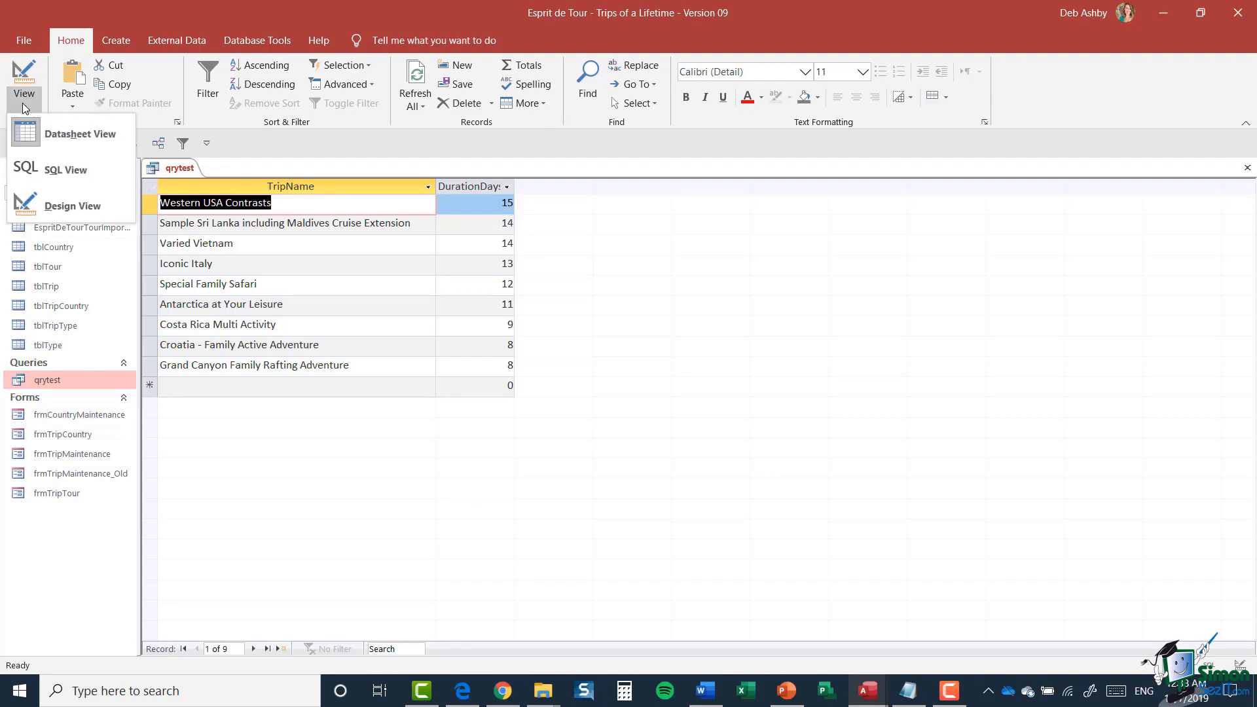
pyautogui.click(26, 205)
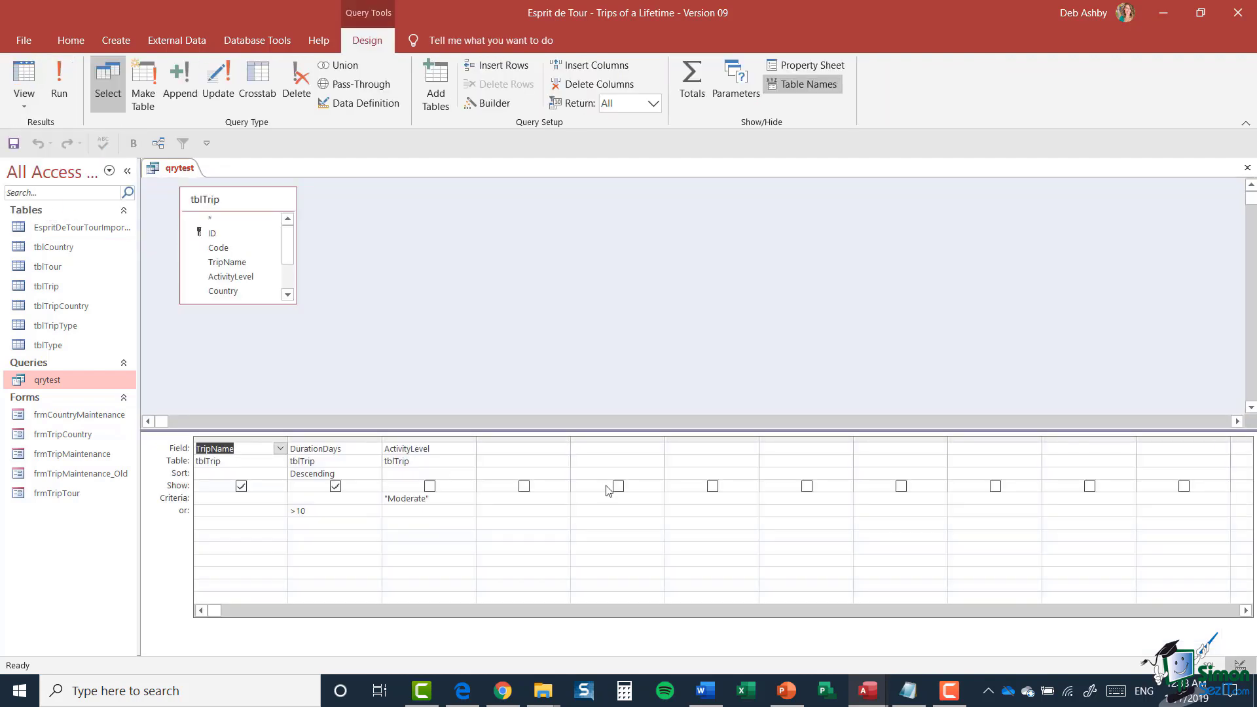